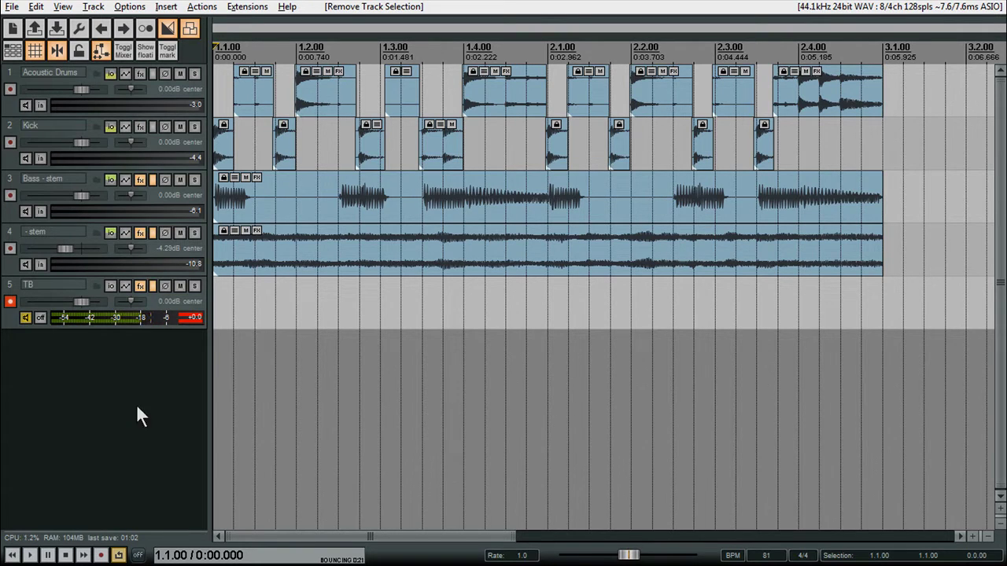
Select the TB track, then play the project briefly and stop
{"action": "left_click", "coordinate": [191, 317]}
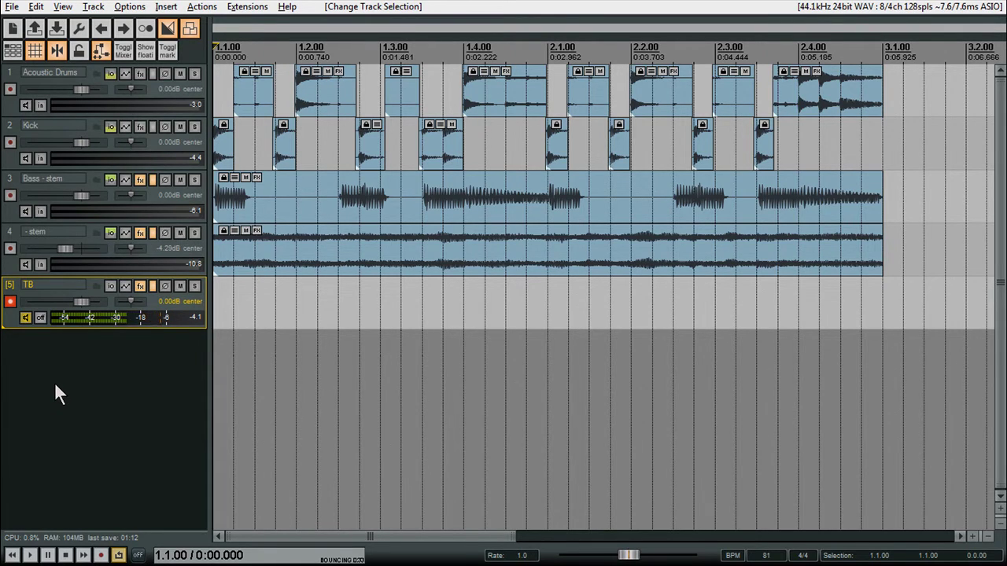
{"action": "key", "text": "space"}
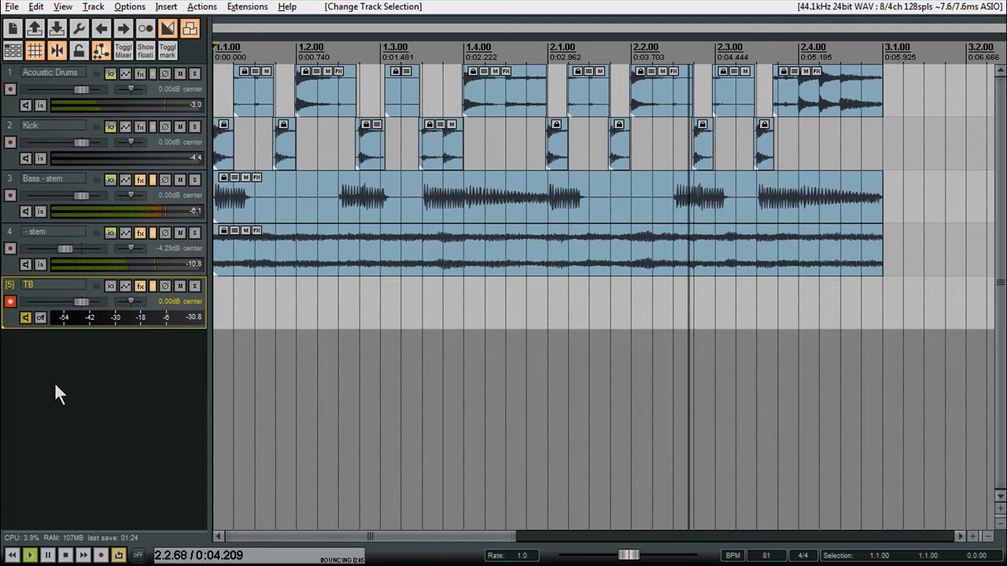
{"action": "key", "text": "space"}
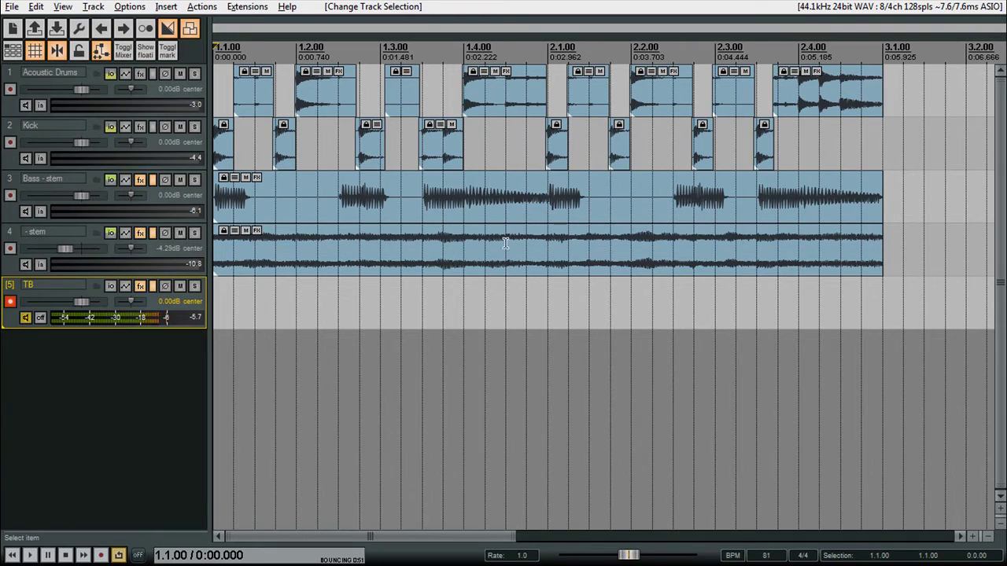
Bypass the - stem track's effects and listen to that track soloed
{"action": "left_click", "coordinate": [155, 233]}
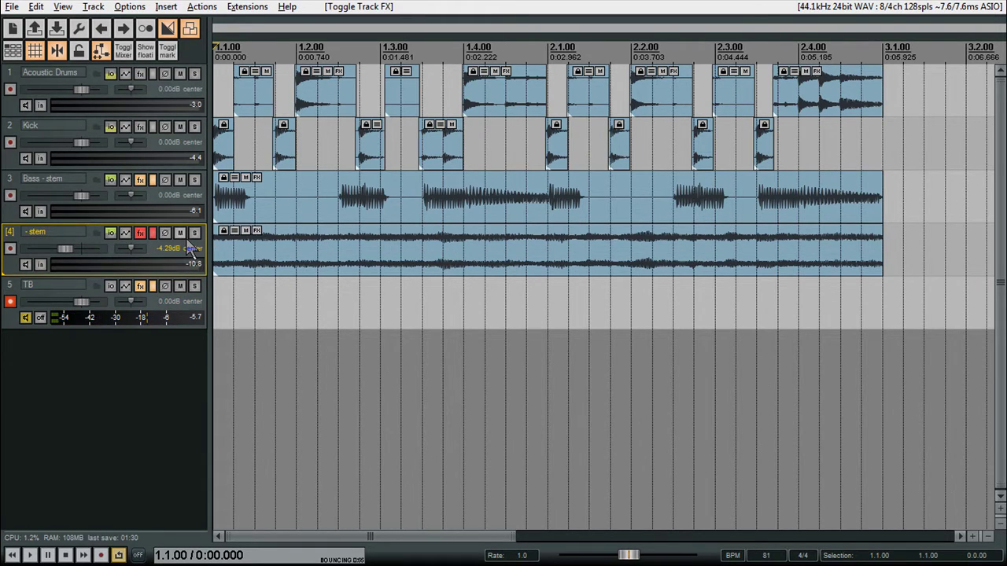
{"action": "left_click", "coordinate": [194, 234]}
{"action": "key", "text": "space"}
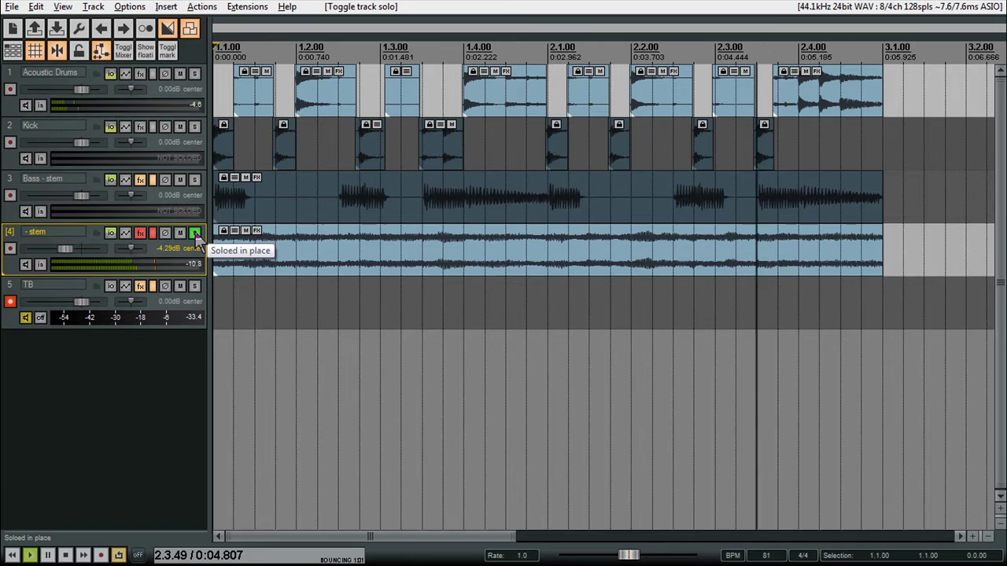
{"action": "key", "text": "space"}
Unsolo the - stem track, re-enable its effects, and play the project again
{"action": "left_click", "coordinate": [195, 232]}
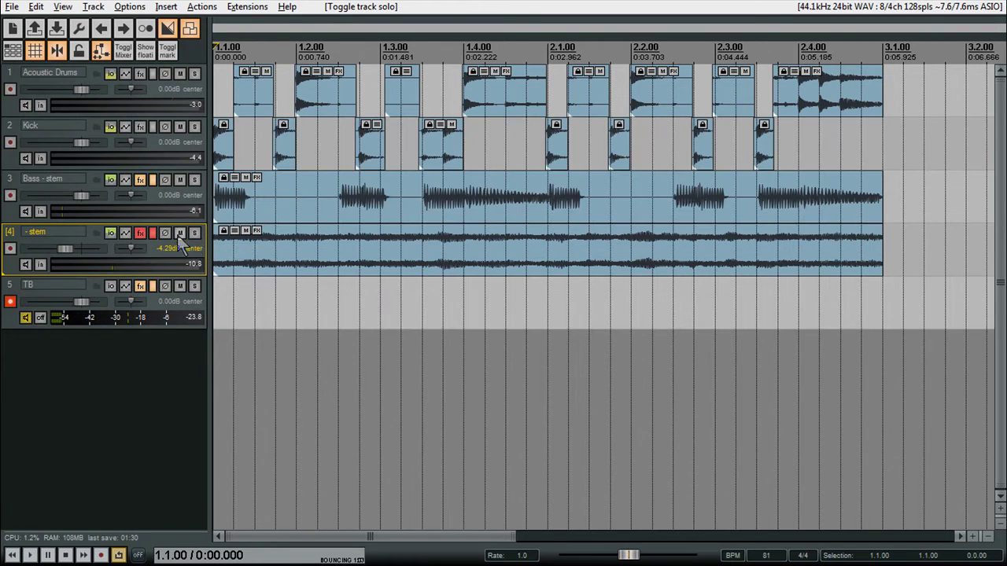
{"action": "left_click", "coordinate": [153, 233]}
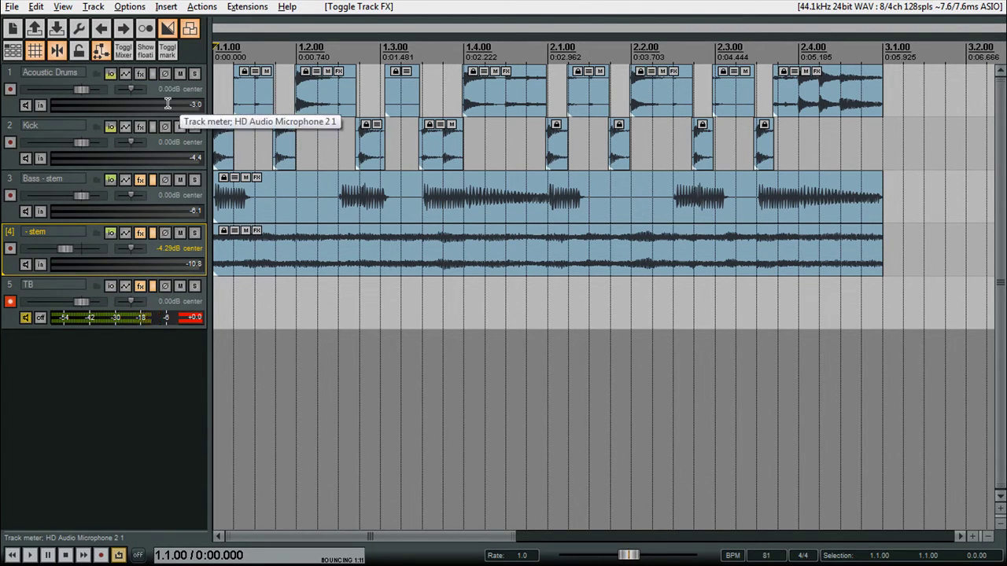
{"action": "key", "text": "space"}
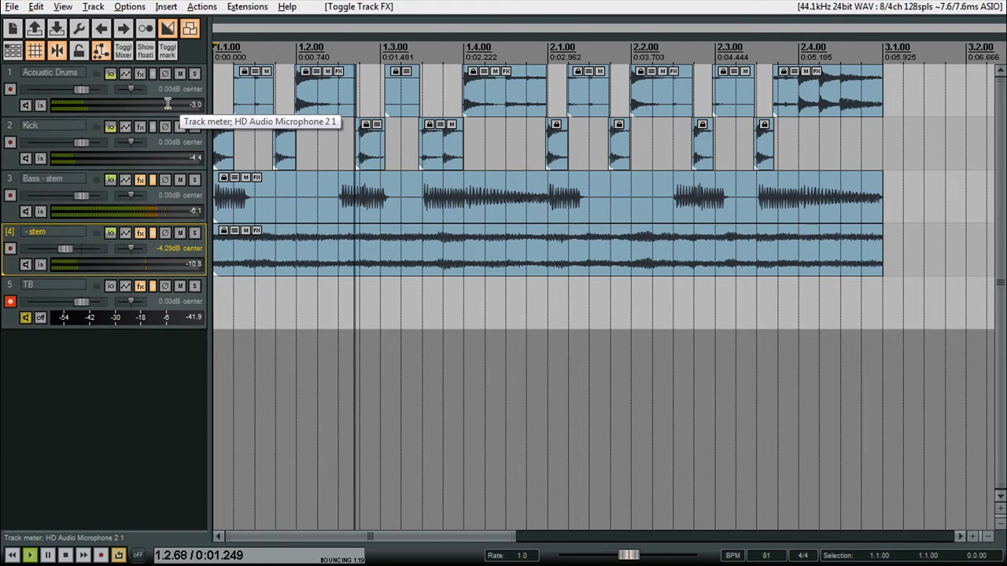
{"action": "key", "text": "space"}
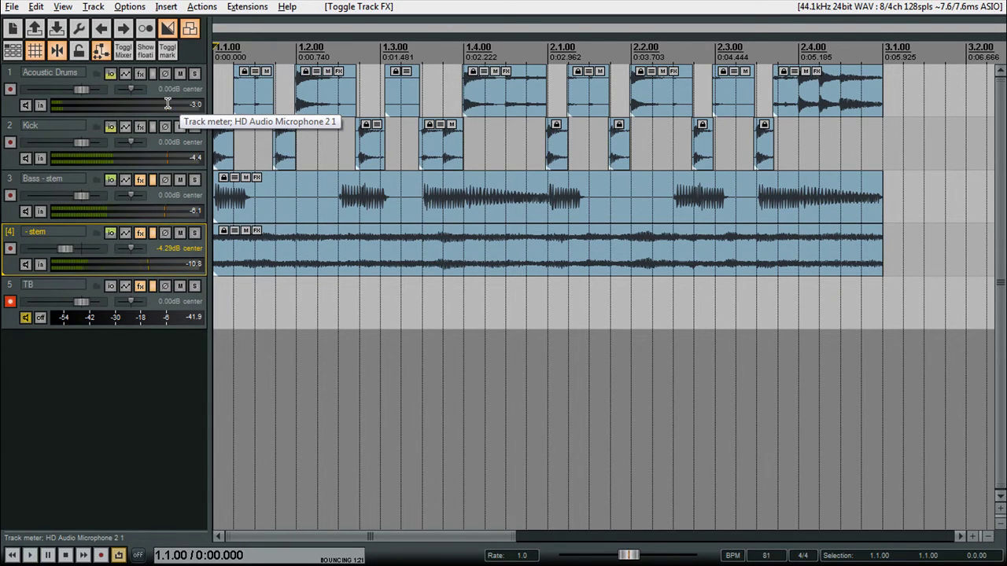
Delete ReaGate from the - stem track's effect chain
{"action": "left_click", "coordinate": [152, 234]}
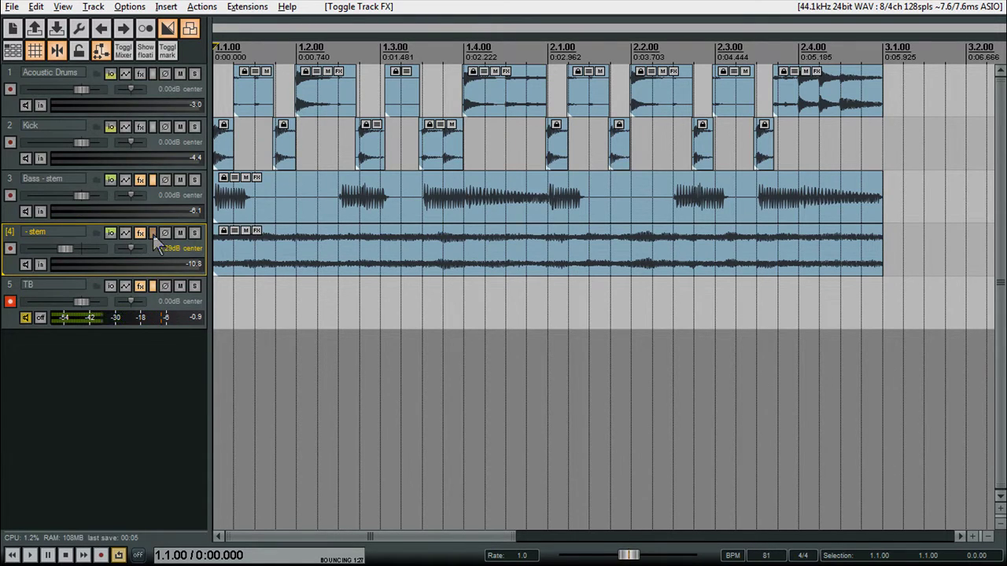
{"action": "left_click", "coordinate": [142, 233]}
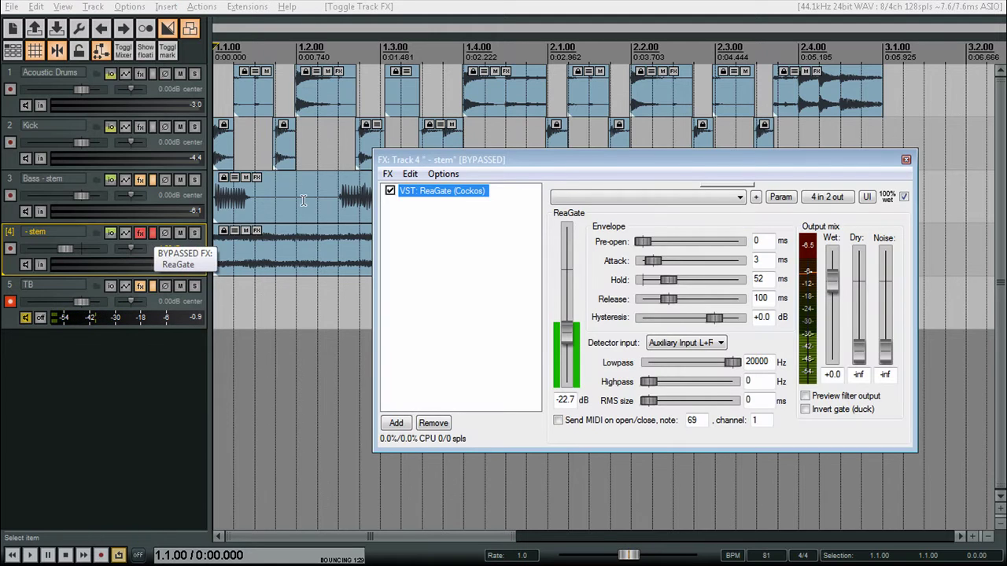
{"action": "key", "text": "Delete"}
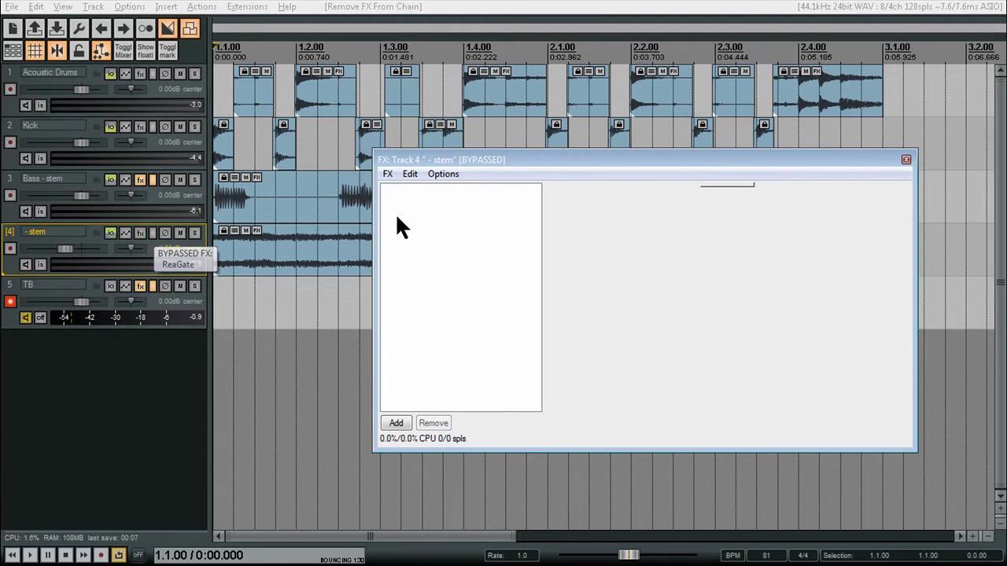
Delete both ReaComp and ReaGate from the Bass - stem effect chain
{"action": "left_click", "coordinate": [142, 181]}
{"action": "key", "text": "ctrl+a"}
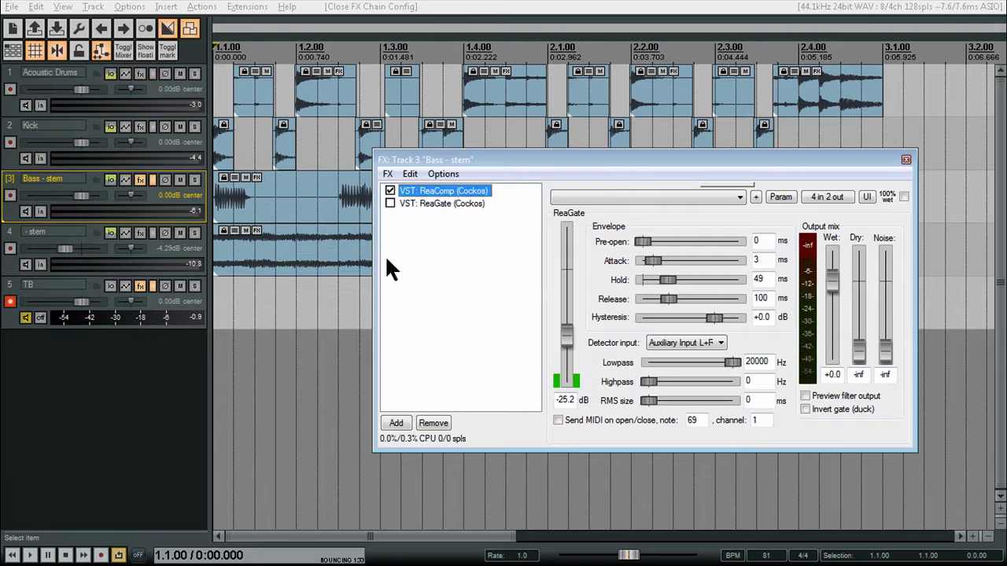
{"action": "key", "text": "Delete"}
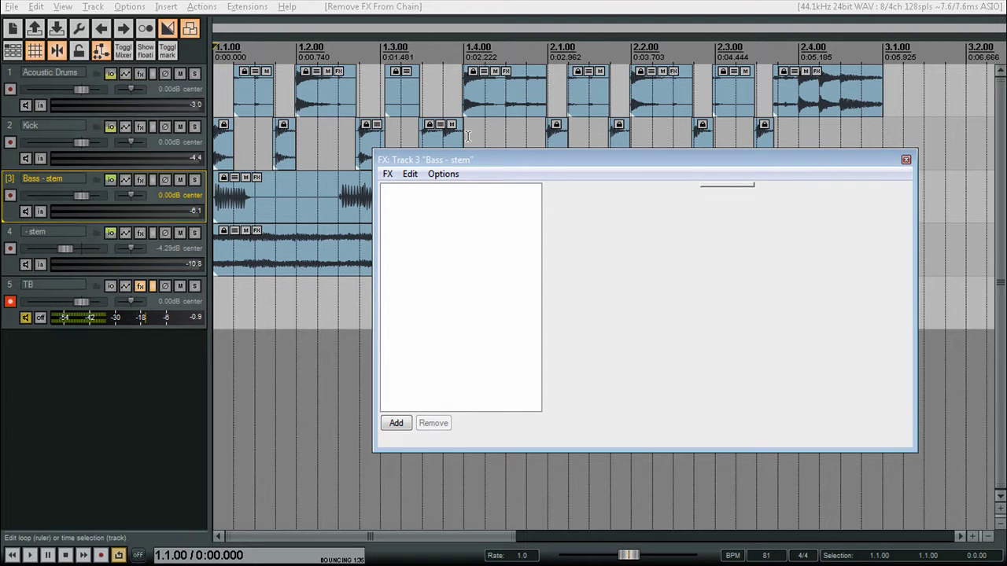
{"action": "left_click", "coordinate": [905, 160]}
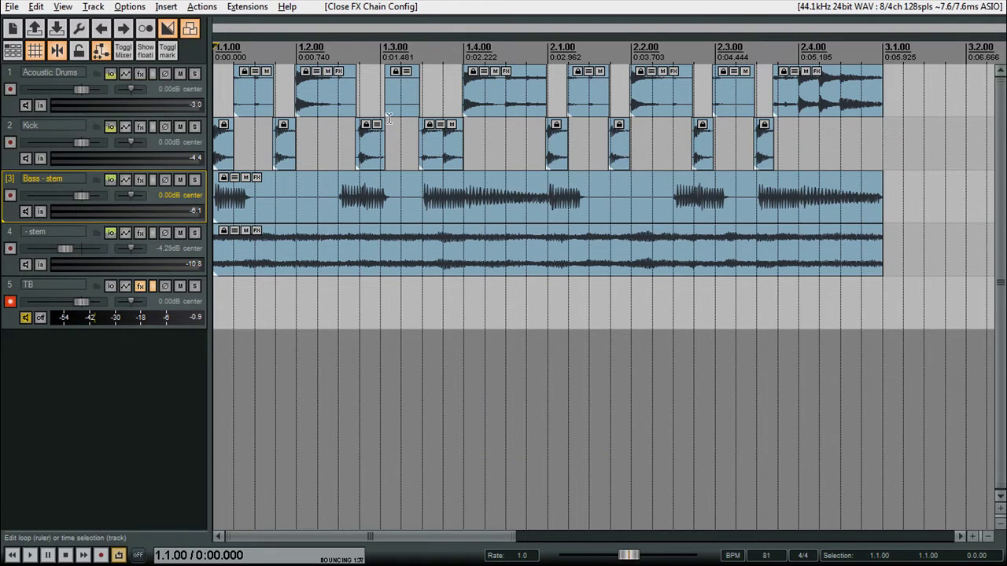
Remove the Acoustic Drums send to the - stem track
{"action": "left_click", "coordinate": [93, 71]}
{"action": "left_click", "coordinate": [110, 73]}
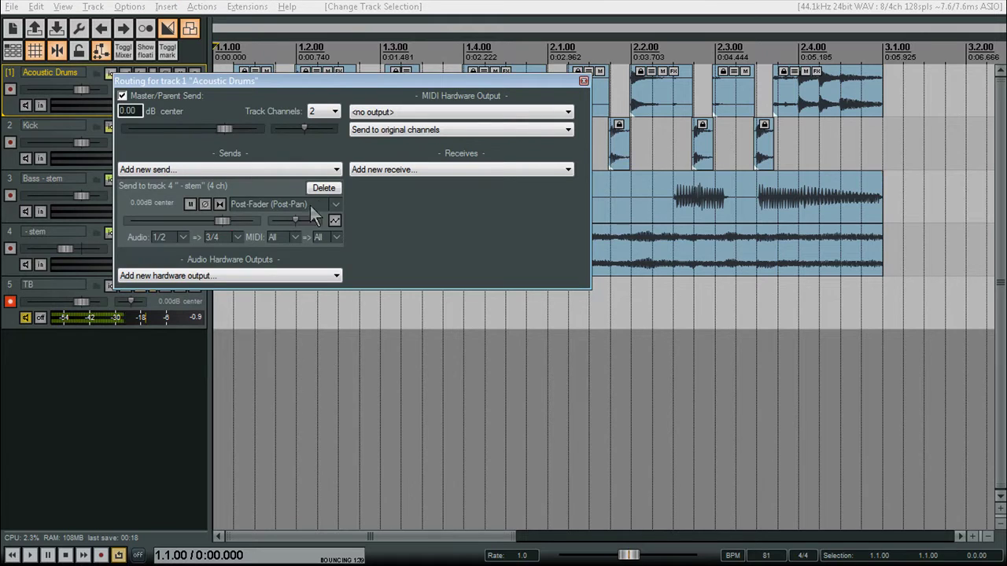
{"action": "left_click", "coordinate": [326, 187]}
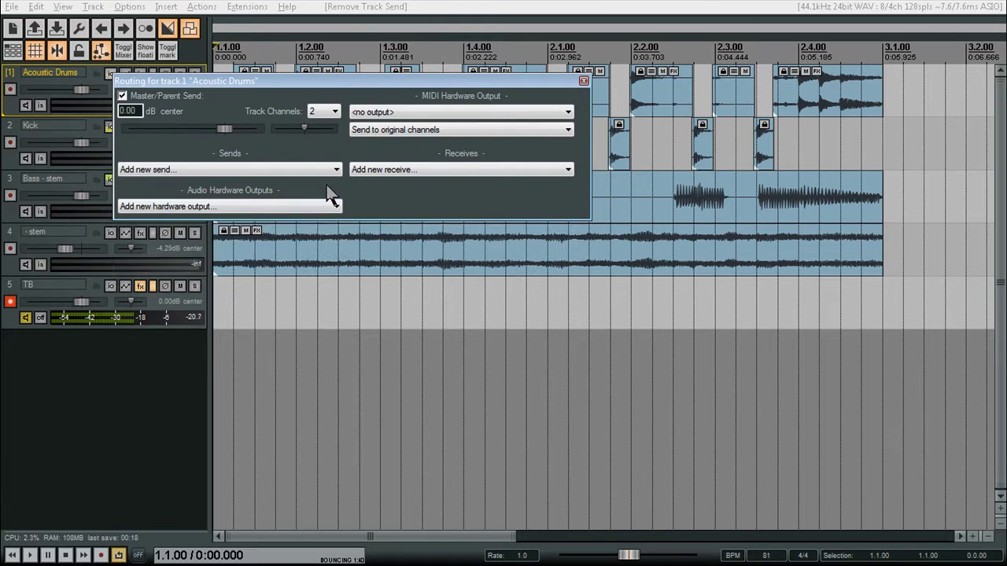
{"action": "left_click", "coordinate": [583, 81]}
Remove the Kick send to Bass - stem and deselect the Kick track
{"action": "left_click", "coordinate": [126, 134]}
{"action": "left_click", "coordinate": [110, 127]}
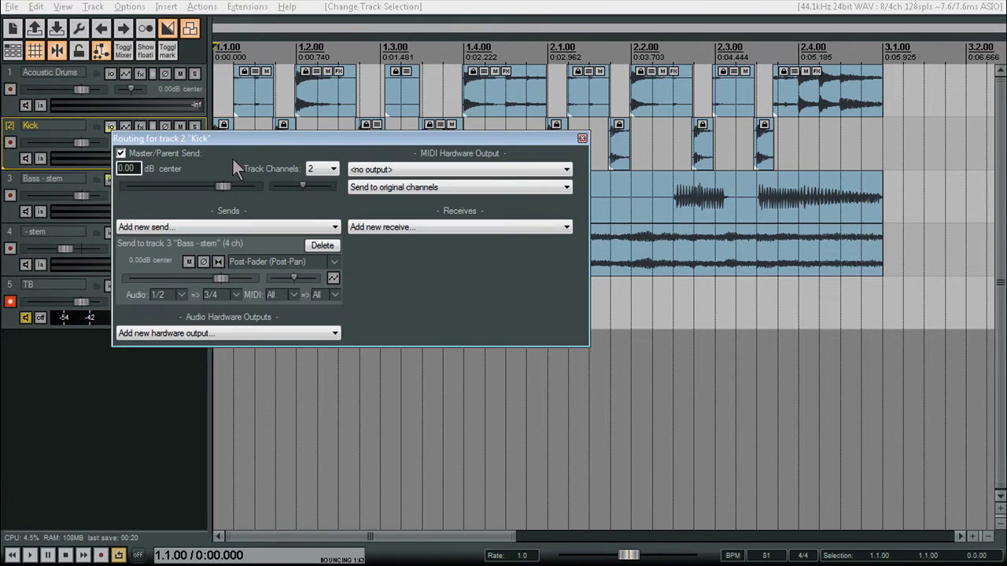
{"action": "left_click", "coordinate": [322, 244]}
{"action": "left_click", "coordinate": [582, 137]}
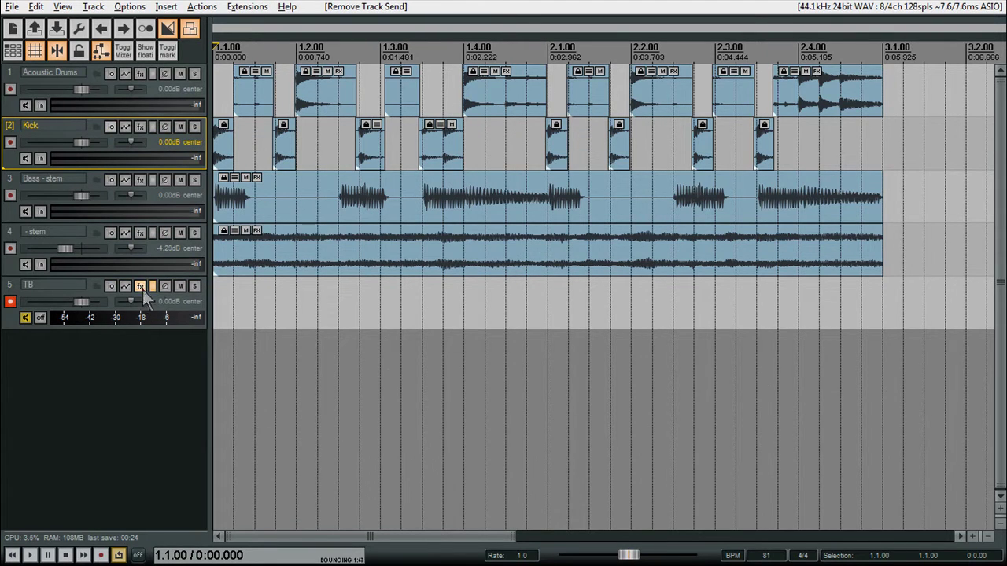
{"action": "left_click", "coordinate": [85, 405]}
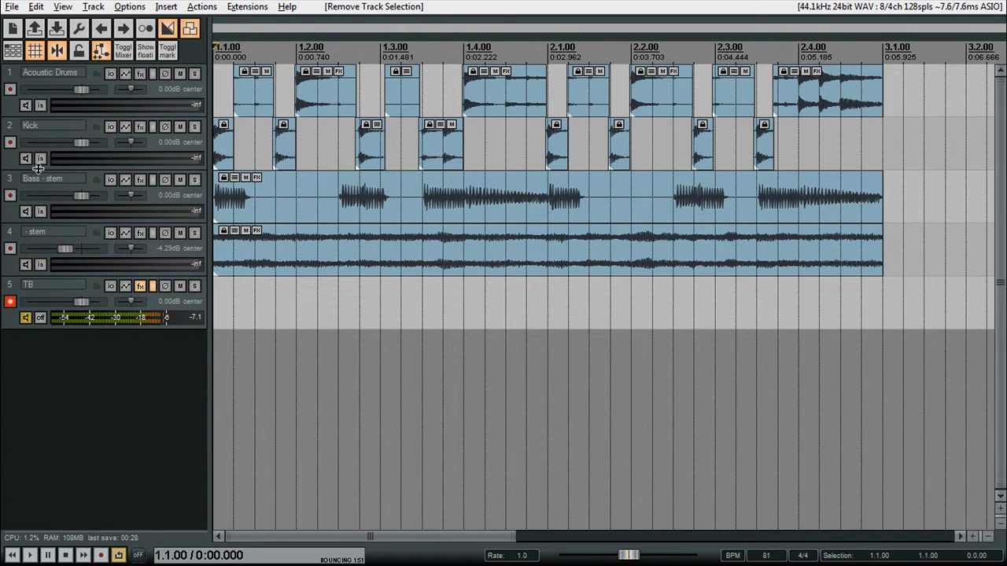
Rename track 3 from 'Bass - stem' to 'Bass'
{"action": "double_click", "coordinate": [67, 178]}
{"action": "left_click", "coordinate": [67, 178]}
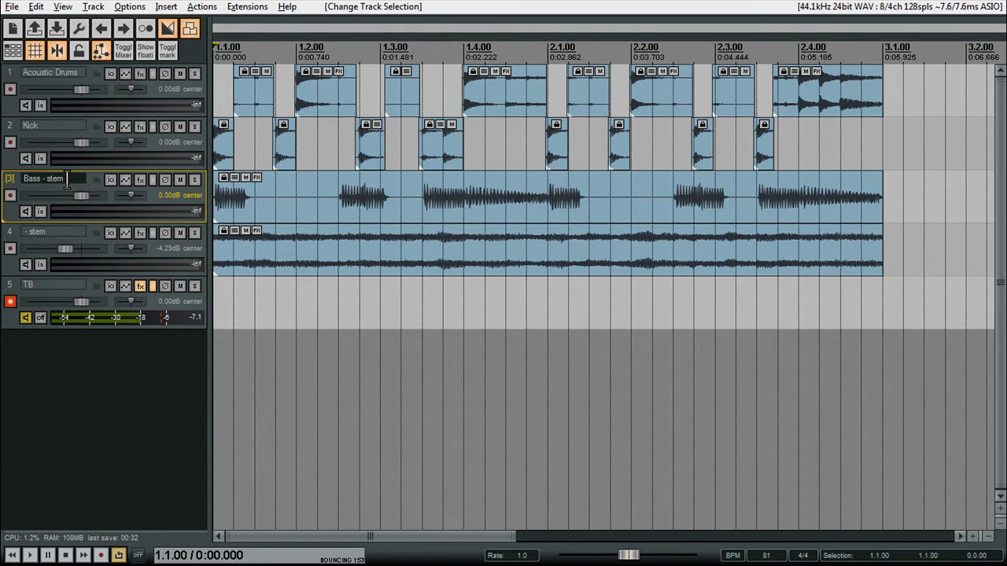
{"action": "key", "text": "BackSpace"}
{"action": "key", "text": "BackSpace"}
{"action": "key", "text": "Return"}
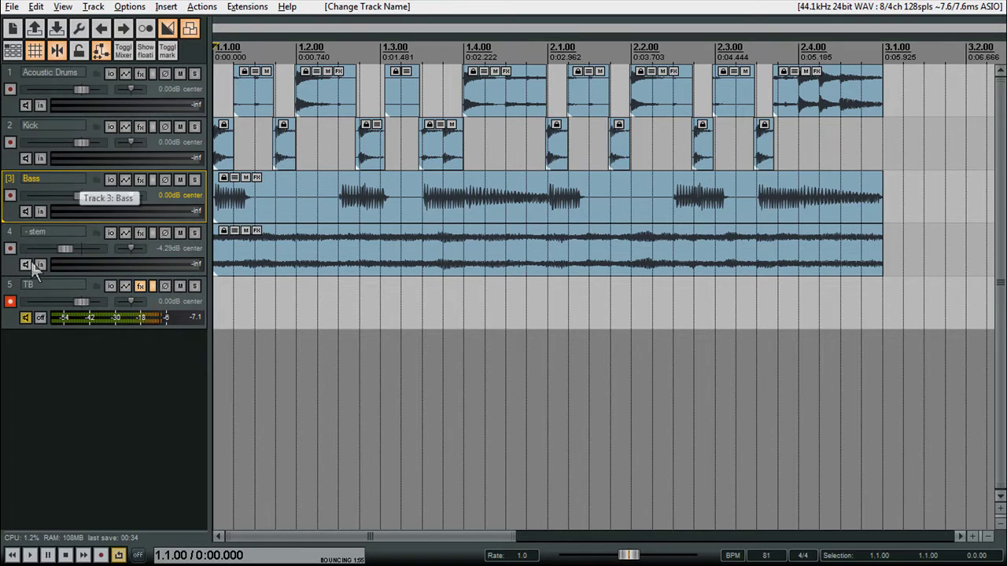
Rename track 4 to 'Synth'
{"action": "double_click", "coordinate": [54, 230]}
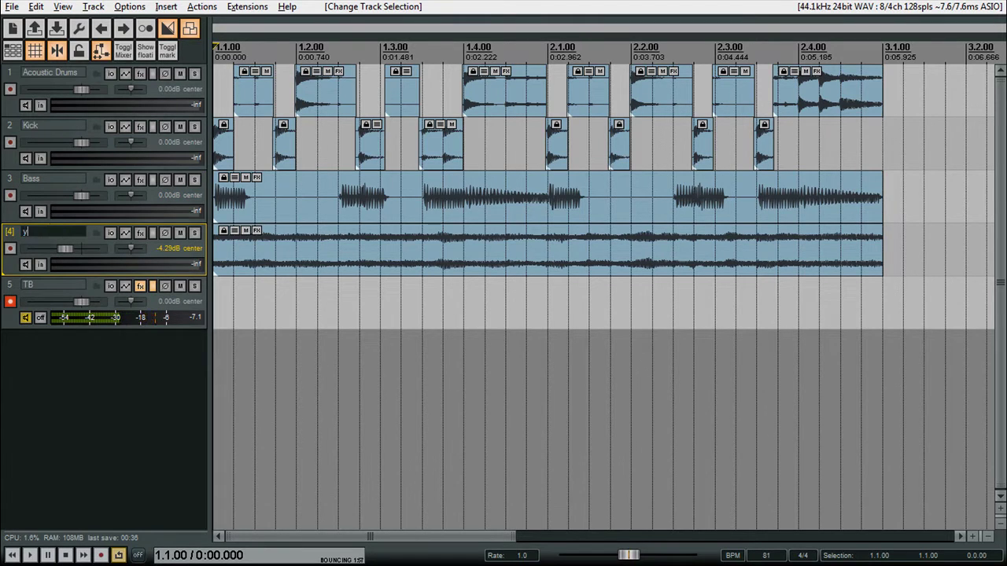
{"action": "key", "text": "Return"}
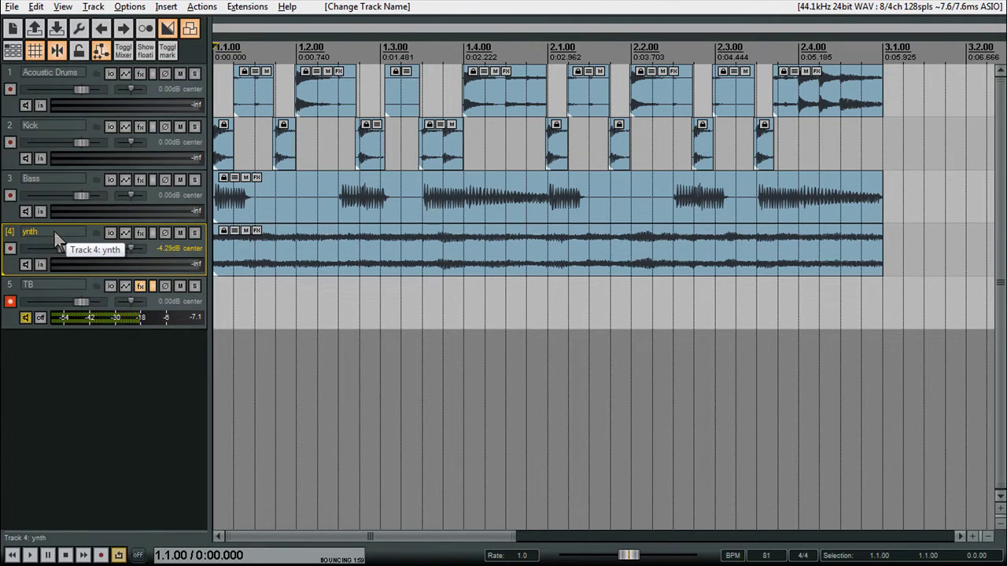
{"action": "left_click", "coordinate": [118, 359]}
{"action": "left_click", "coordinate": [43, 229]}
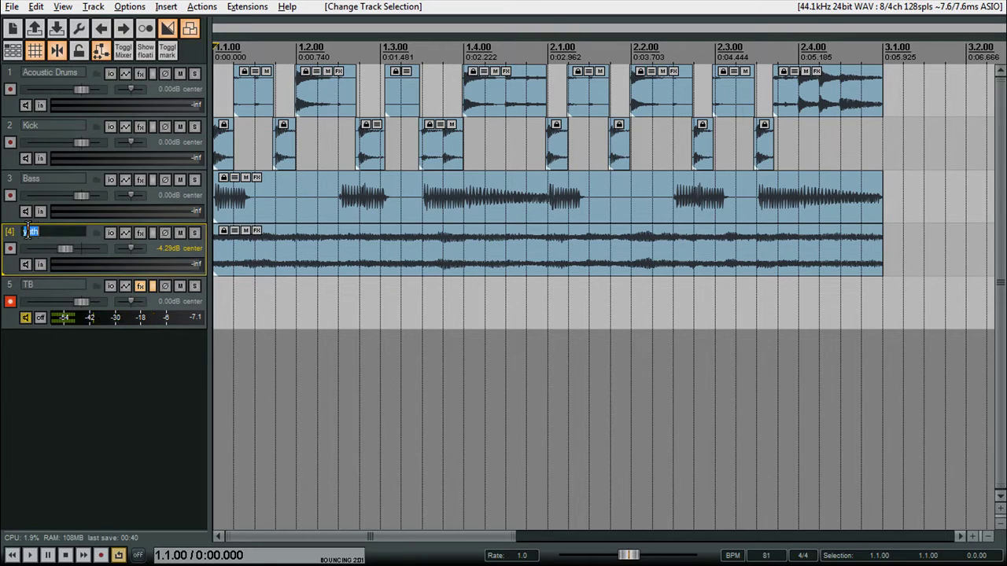
{"action": "left_click", "coordinate": [92, 364]}
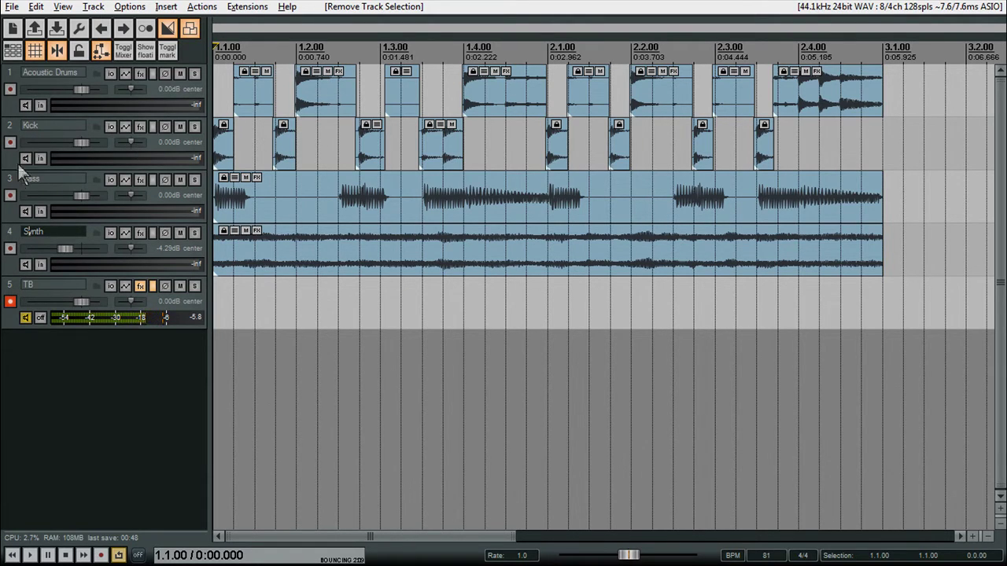
Confirm the Synth name and add a send from the Kick track to Bass
{"action": "left_click", "coordinate": [111, 127]}
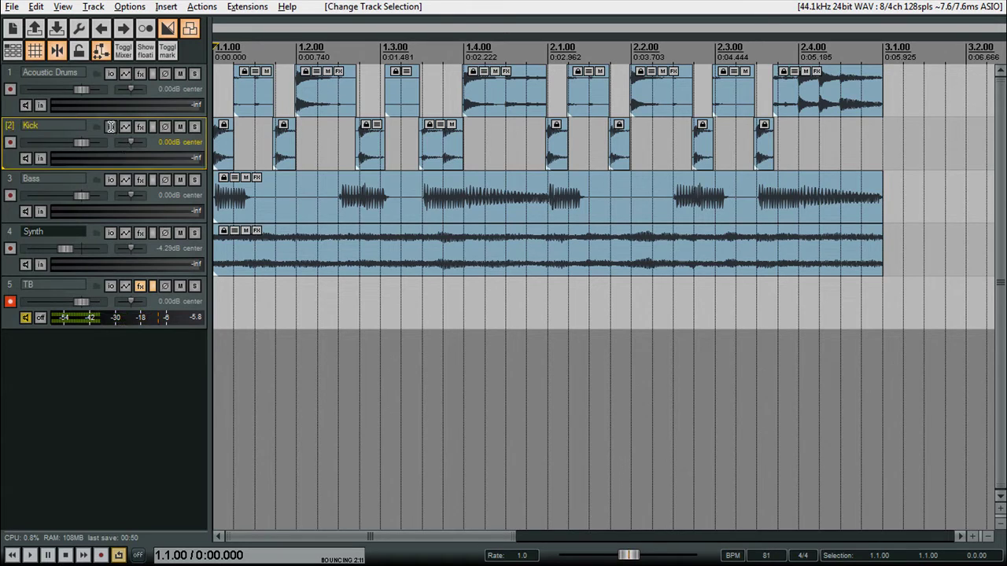
{"action": "key", "text": "Return"}
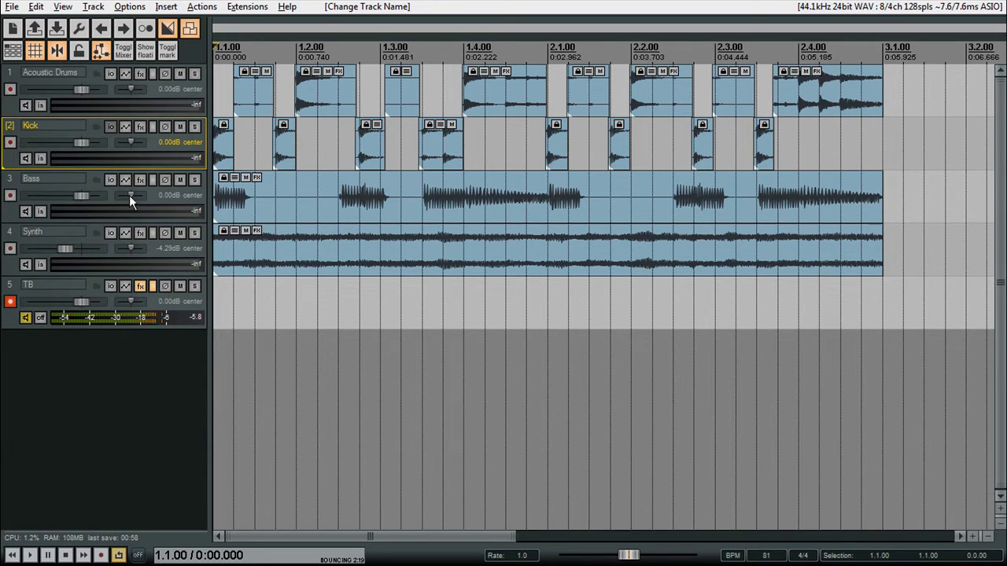
{"action": "left_click_drag", "start_coordinate": [160, 192], "coordinate": [162, 193]}
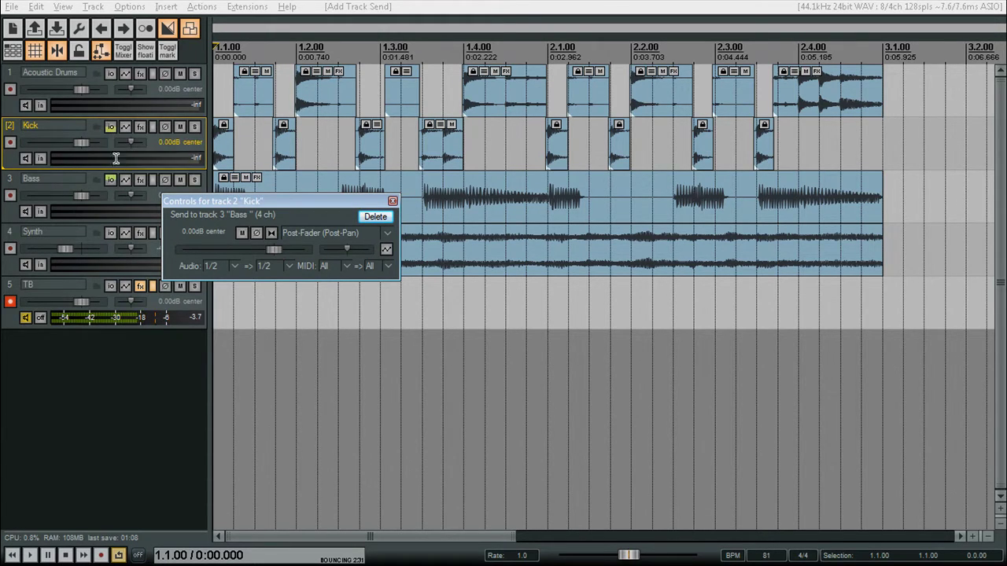
{"action": "left_click_drag", "start_coordinate": [177, 202], "coordinate": [165, 203]}
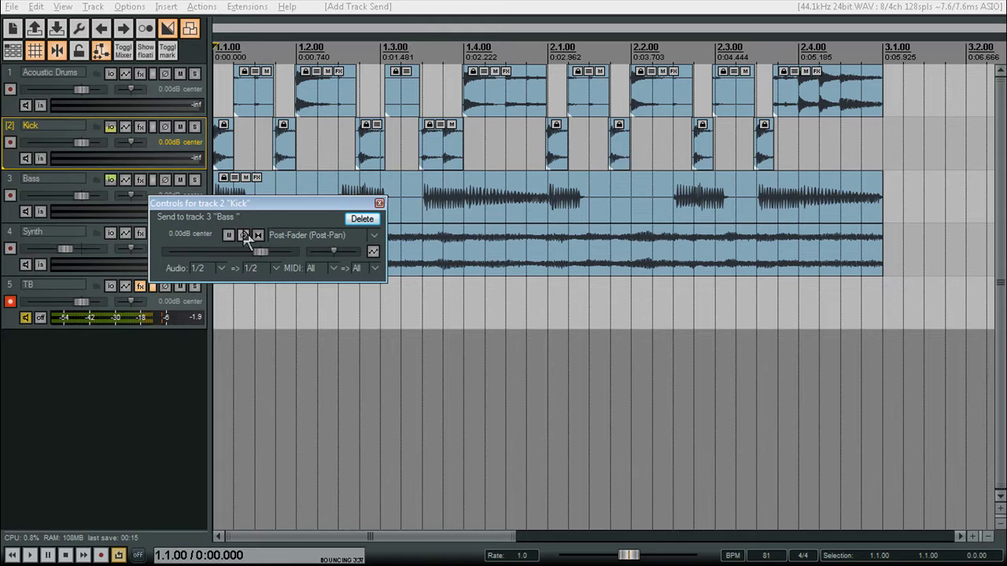
{"action": "left_click_drag", "start_coordinate": [239, 206], "coordinate": [344, 126]}
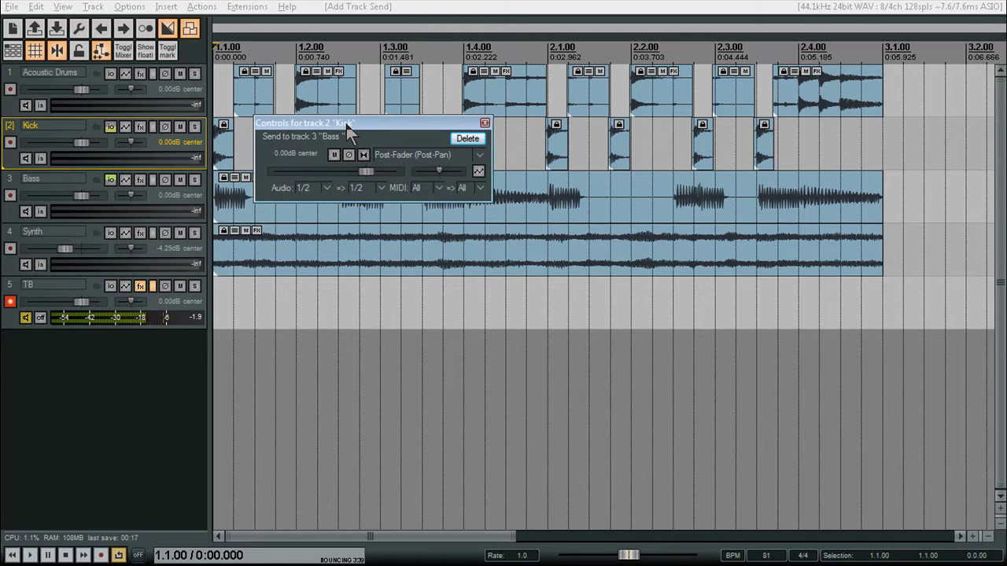
Route the Kick send into new channels 3/4 on Bass and close its controls
{"action": "left_click", "coordinate": [380, 188]}
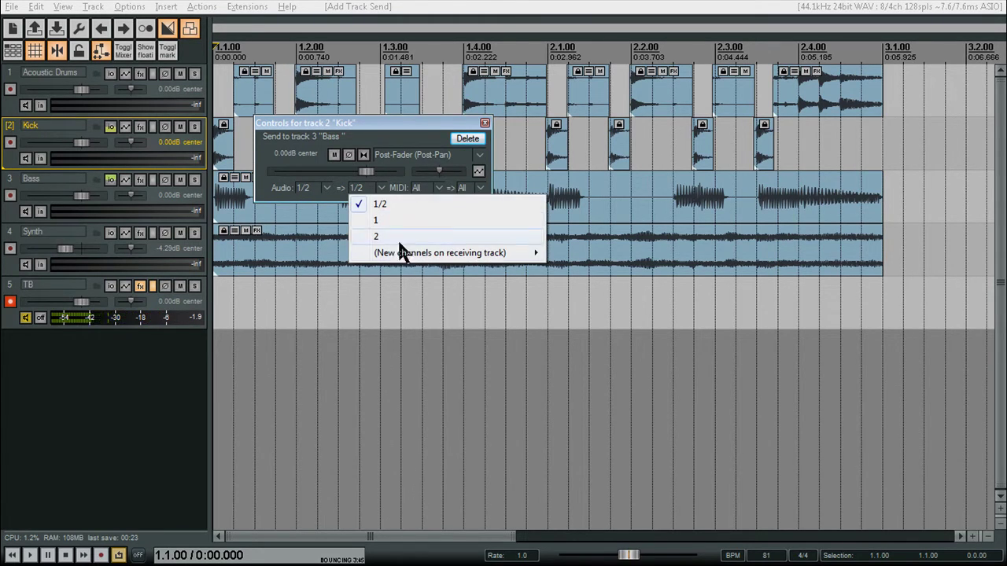
{"action": "mouse_move", "coordinate": [410, 258]}
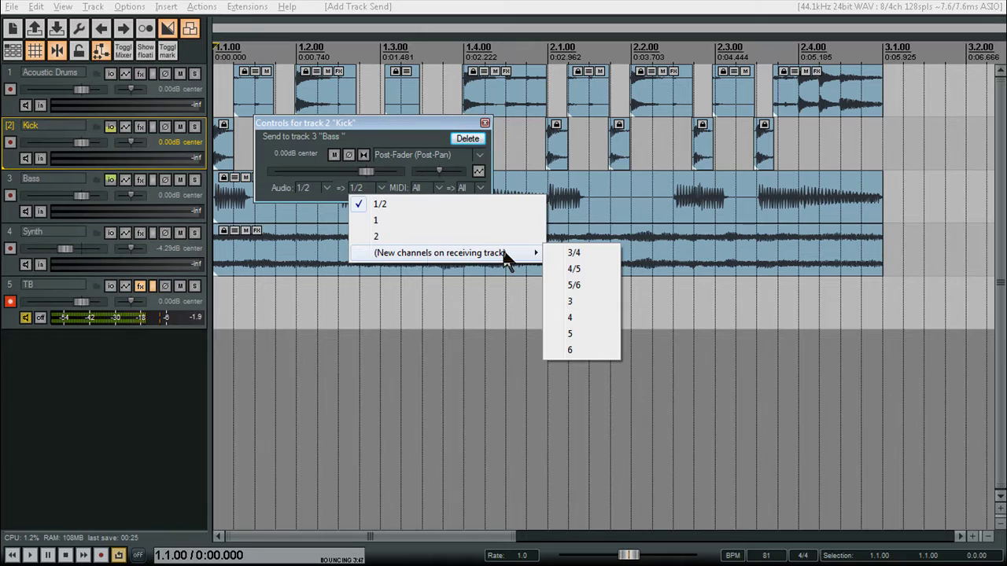
{"action": "left_click", "coordinate": [583, 253]}
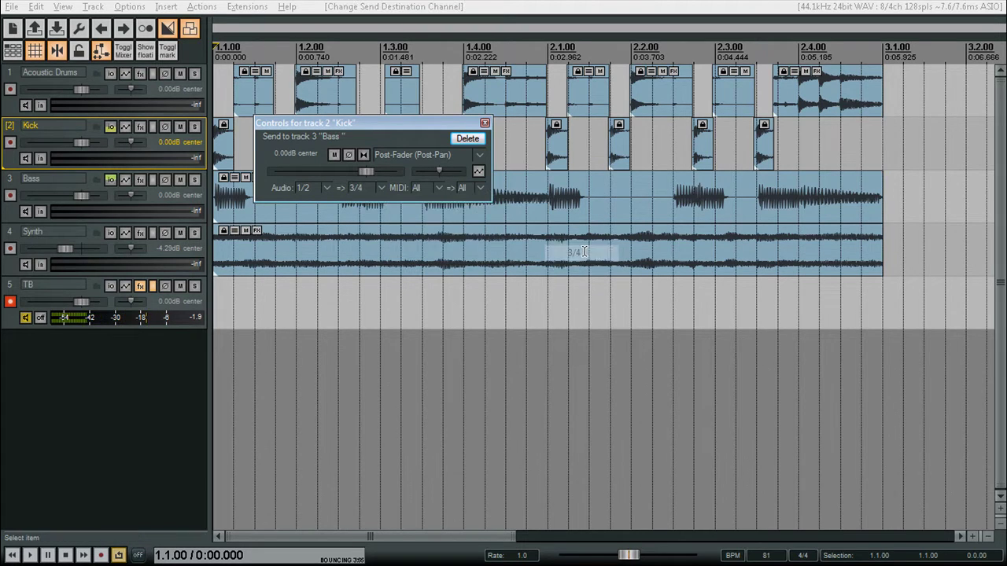
{"action": "left_click", "coordinate": [485, 124]}
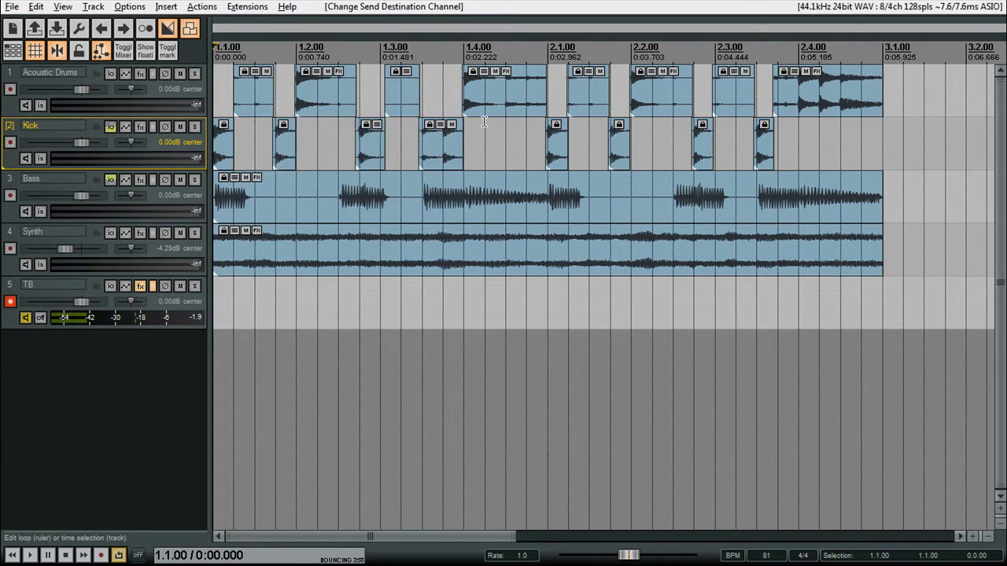
{"action": "left_click", "coordinate": [110, 128]}
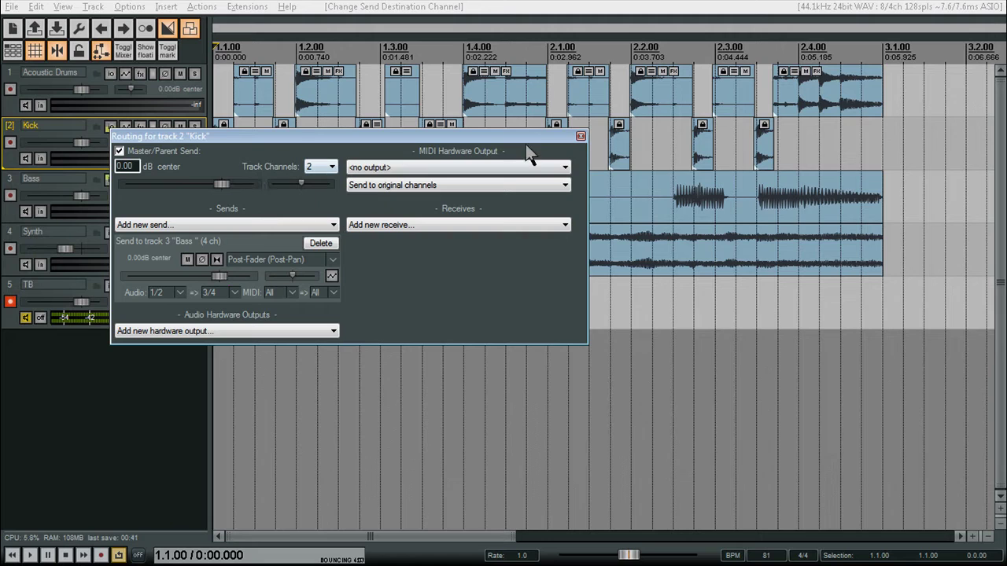
{"action": "left_click", "coordinate": [581, 136]}
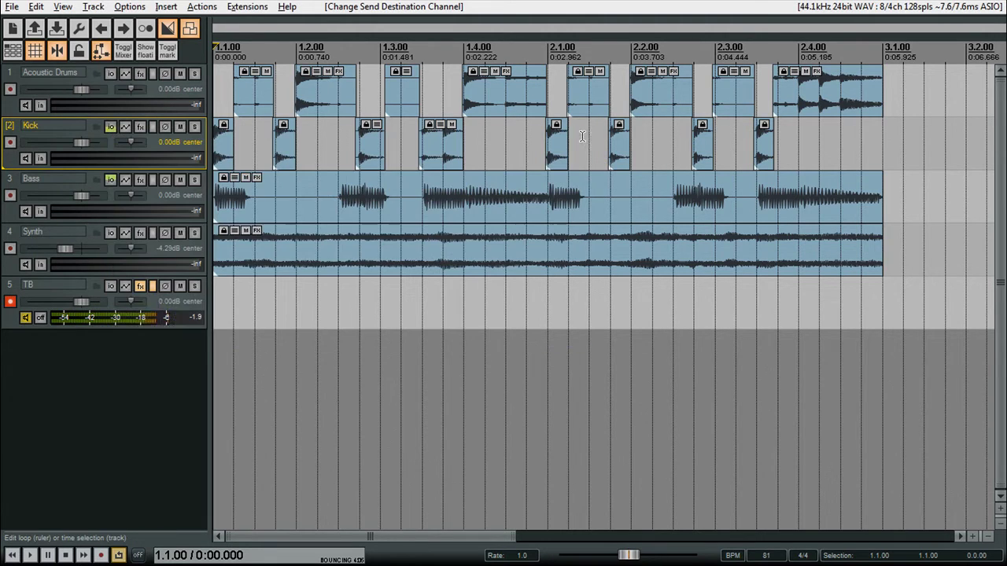
{"action": "left_click", "coordinate": [112, 181]}
{"action": "left_click_drag", "start_coordinate": [111, 189], "coordinate": [212, 209]}
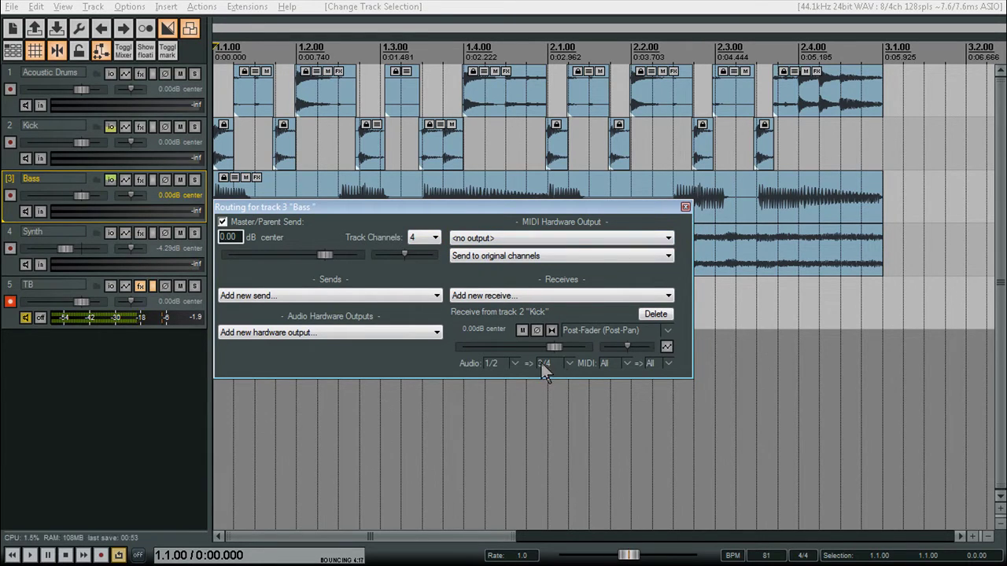
{"action": "left_click", "coordinate": [685, 207]}
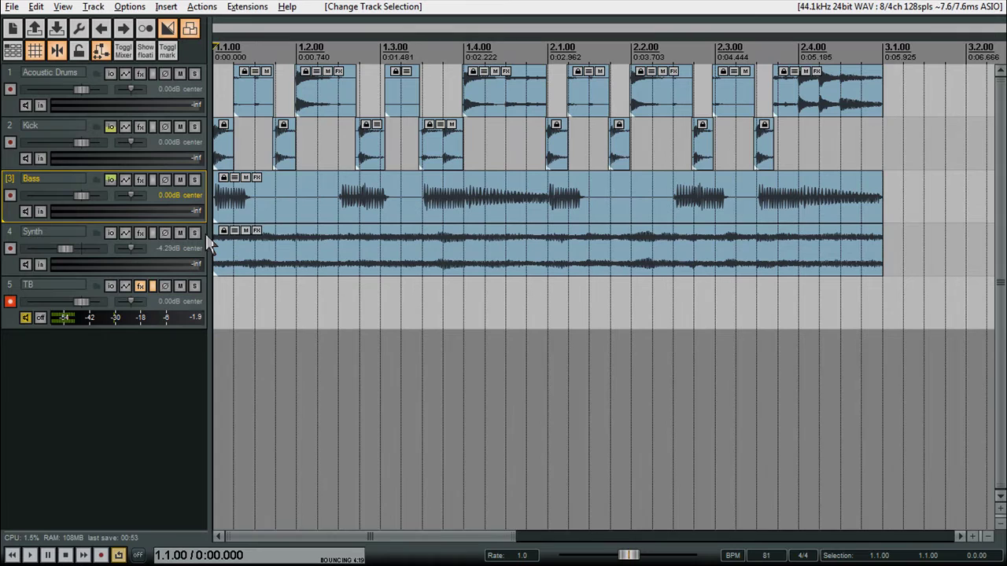
Open the Bass track's Add FX browser and select ReaComp in the Cockos list
{"action": "left_click", "coordinate": [140, 181]}
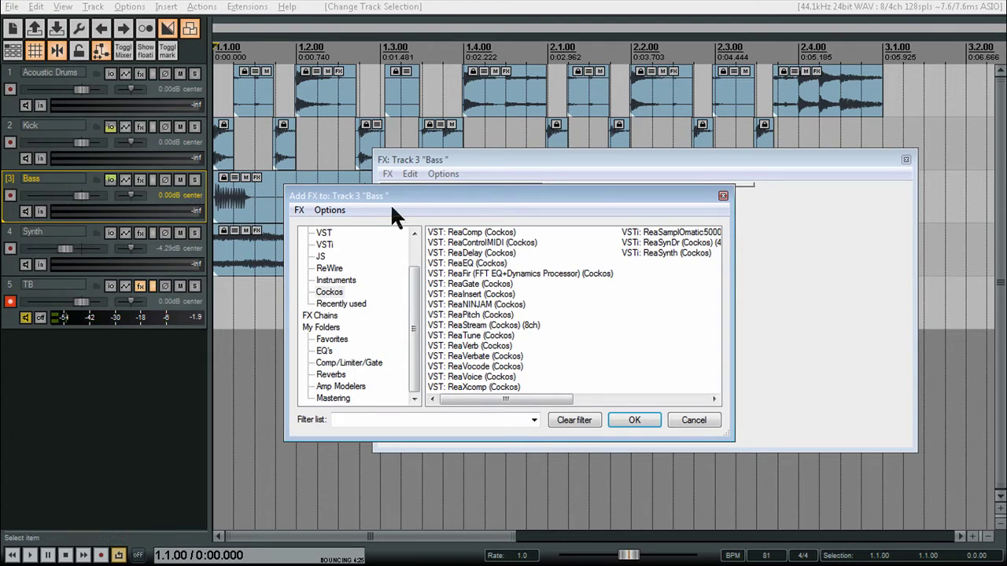
{"action": "left_click", "coordinate": [465, 234]}
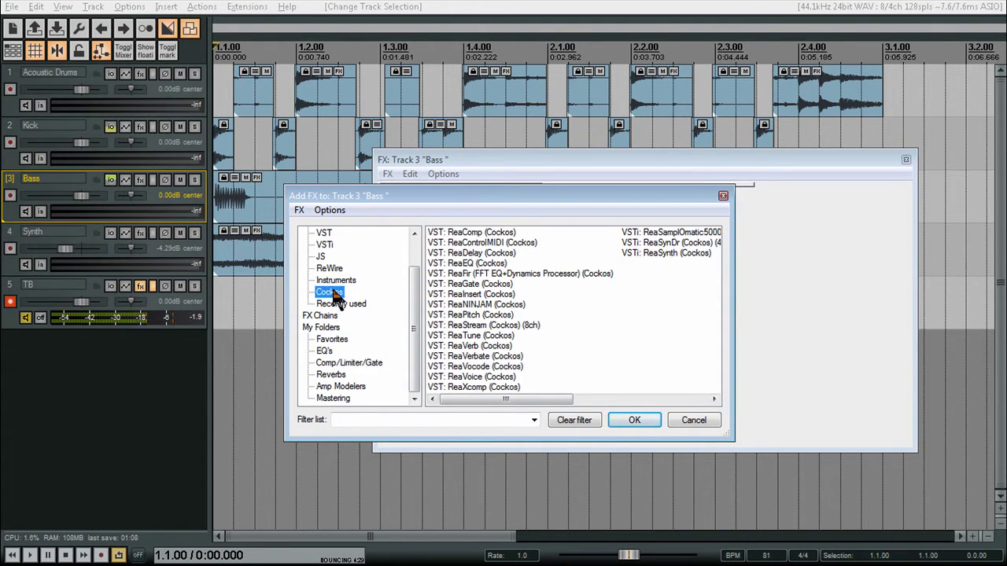
{"action": "left_click_drag", "start_coordinate": [417, 310], "coordinate": [419, 261]}
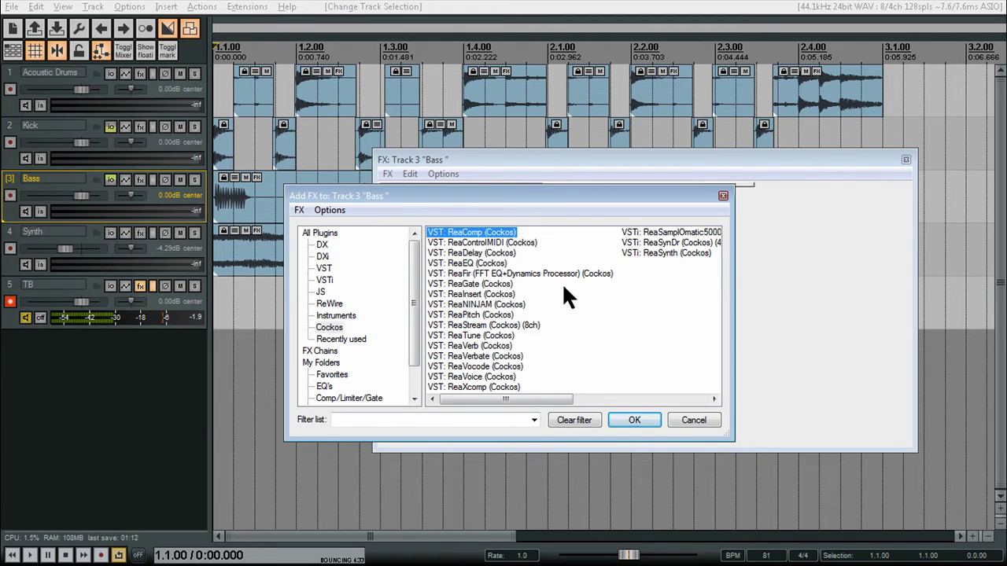
Add ReaComp to Bass and set its detector input to Auxiliary Input L+R
{"action": "left_click", "coordinate": [633, 420]}
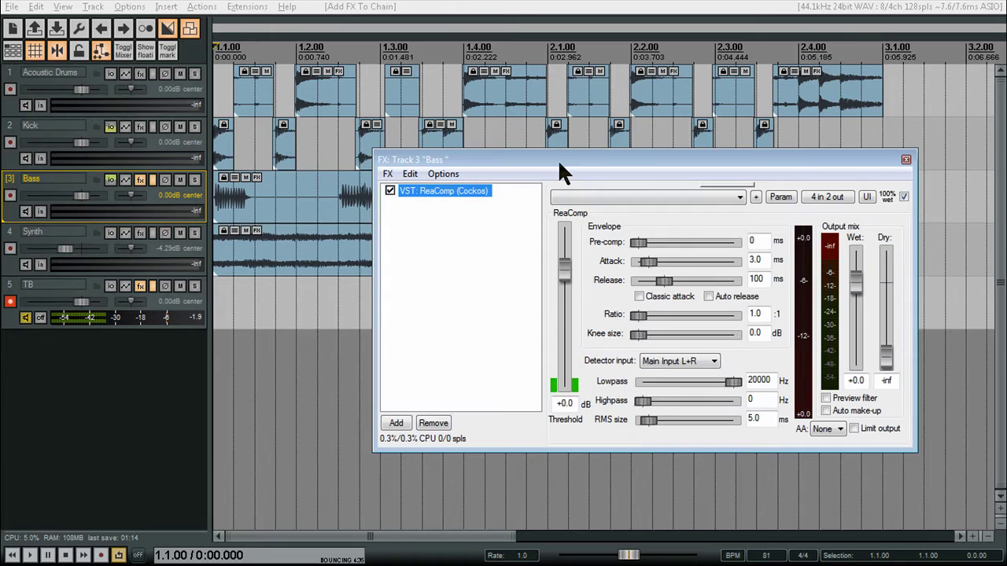
{"action": "left_click_drag", "start_coordinate": [557, 161], "coordinate": [531, 220]}
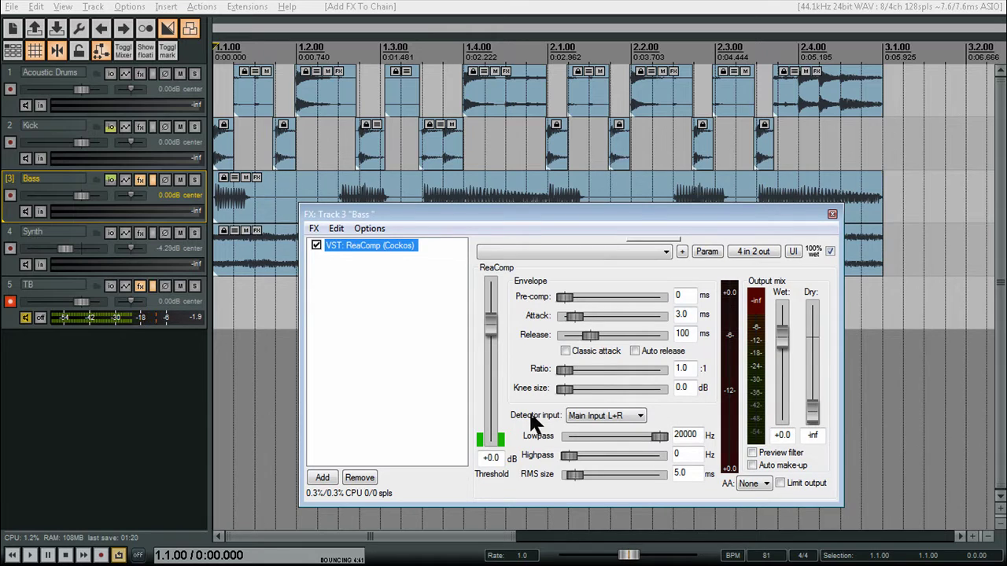
{"action": "left_click", "coordinate": [583, 417]}
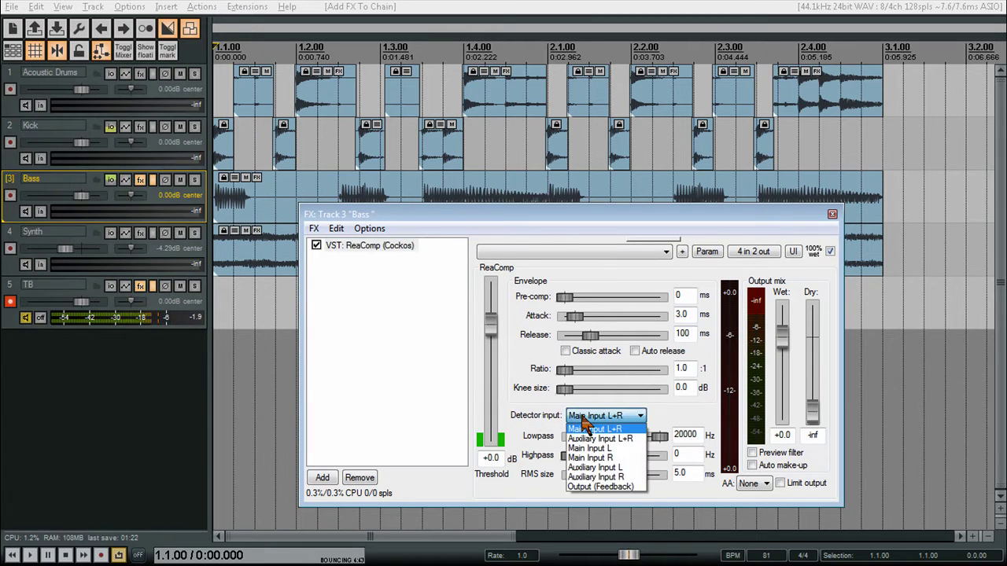
{"action": "left_click", "coordinate": [616, 438]}
{"action": "left_click_drag", "start_coordinate": [521, 215], "coordinate": [444, 234]}
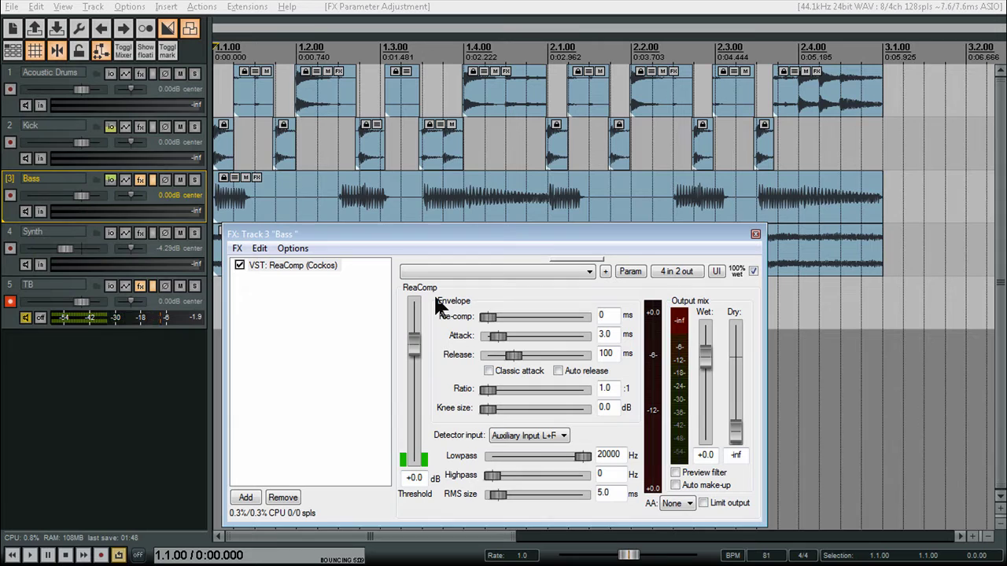
During playback, mute the Synth track and raise ReaComp's ratio to 7.2:1
{"action": "key", "text": "space"}
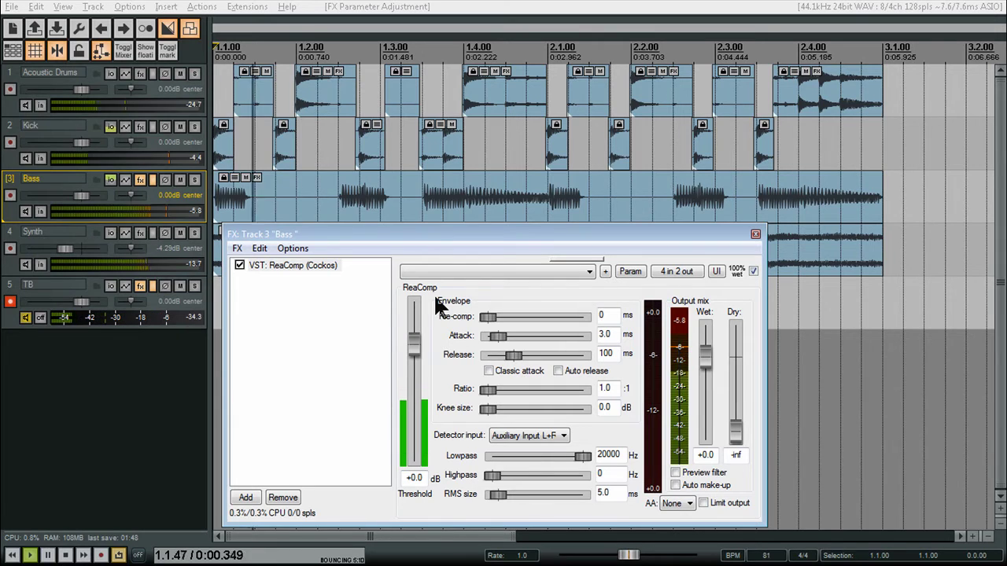
{"action": "left_click", "coordinate": [179, 233]}
{"action": "left_click_drag", "start_coordinate": [325, 239], "coordinate": [315, 208]}
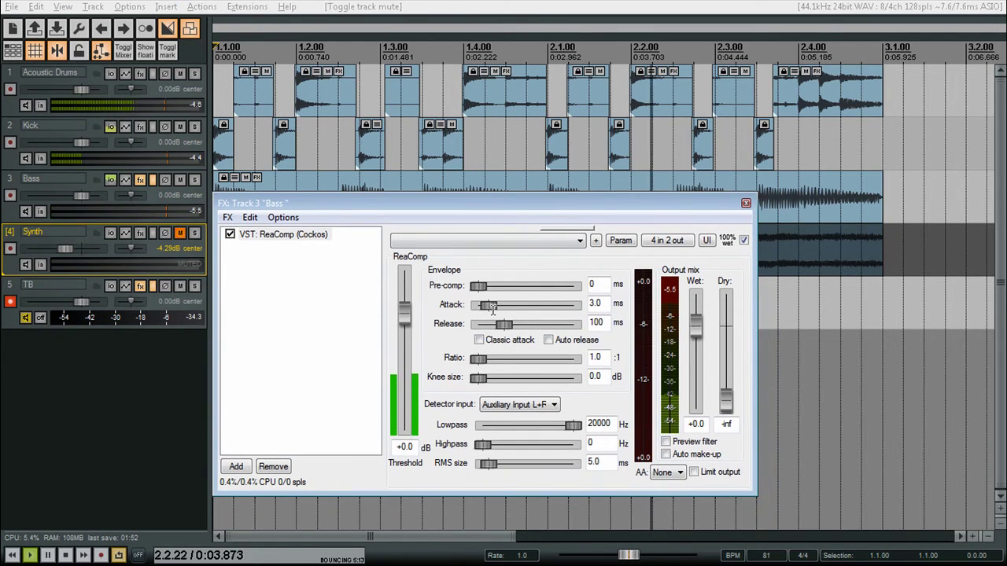
{"action": "left_click_drag", "start_coordinate": [479, 359], "coordinate": [512, 359]}
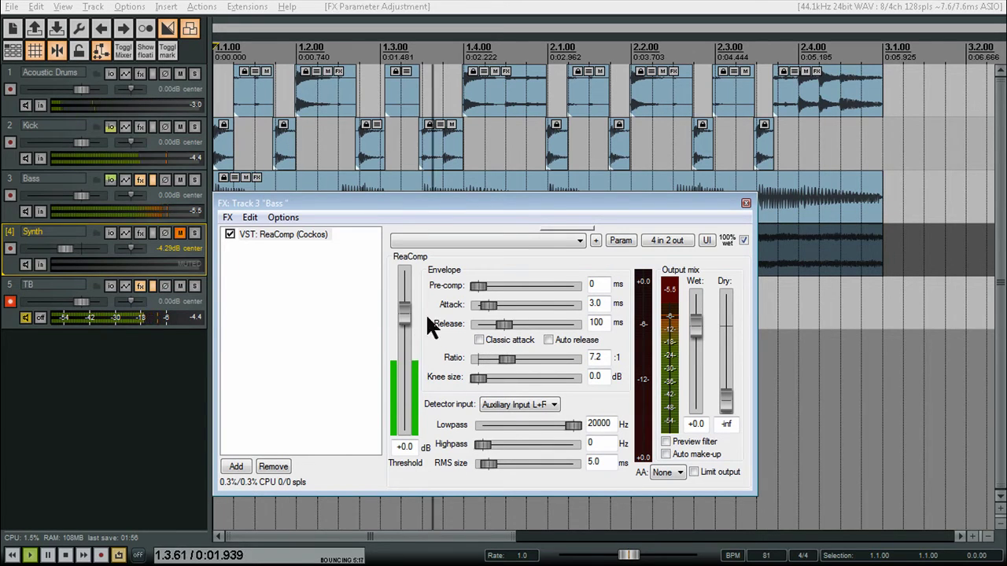
{"action": "left_click_drag", "start_coordinate": [403, 315], "coordinate": [409, 398]}
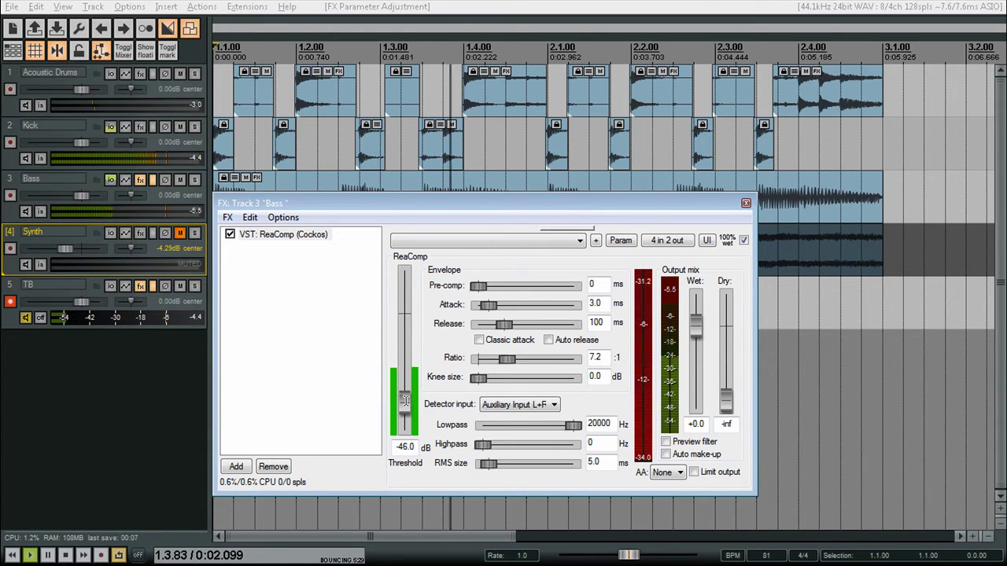
Bring the ReaComp threshold to -19.7 dB and stop playback
{"action": "left_click_drag", "start_coordinate": [404, 401], "coordinate": [408, 376]}
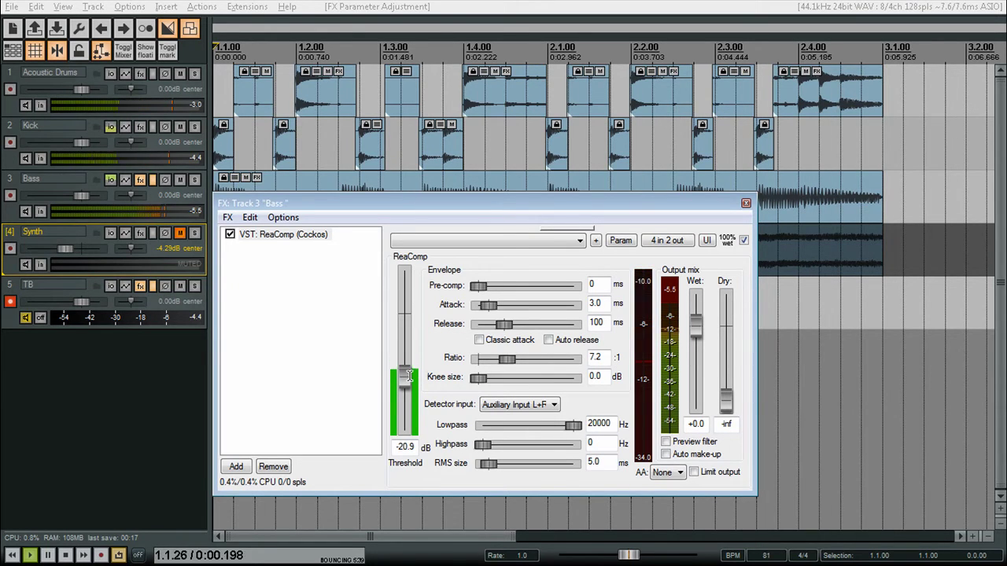
{"action": "left_click_drag", "start_coordinate": [408, 376], "coordinate": [408, 373]}
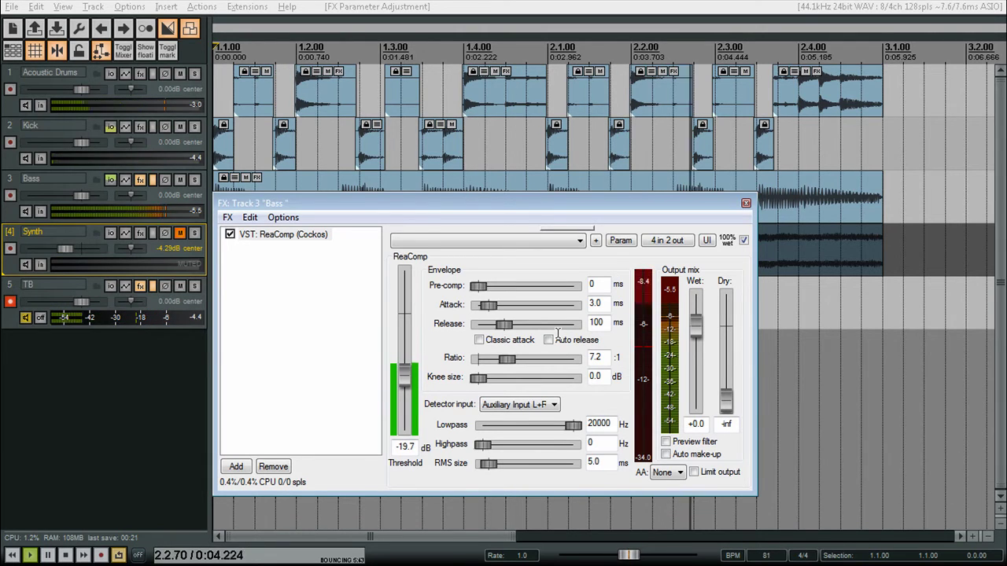
{"action": "key", "text": "space"}
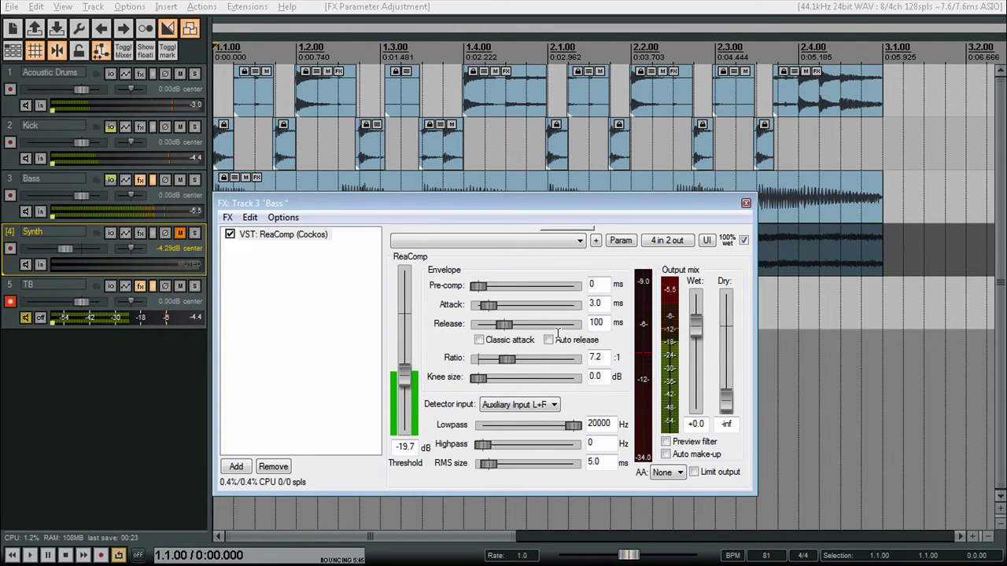
{"action": "left_click_drag", "start_coordinate": [385, 200], "coordinate": [455, 201]}
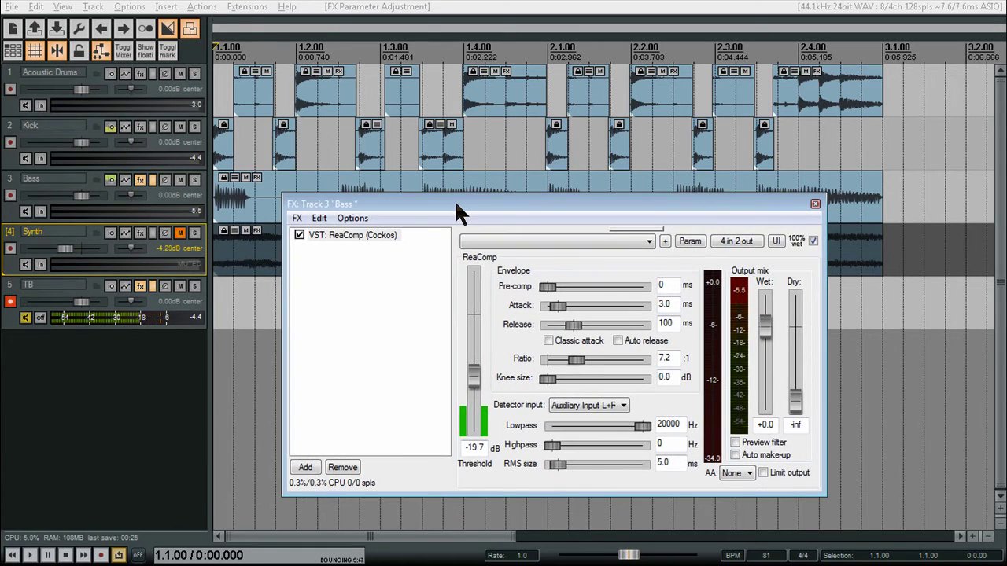
{"action": "left_click_drag", "start_coordinate": [312, 201], "coordinate": [300, 188]}
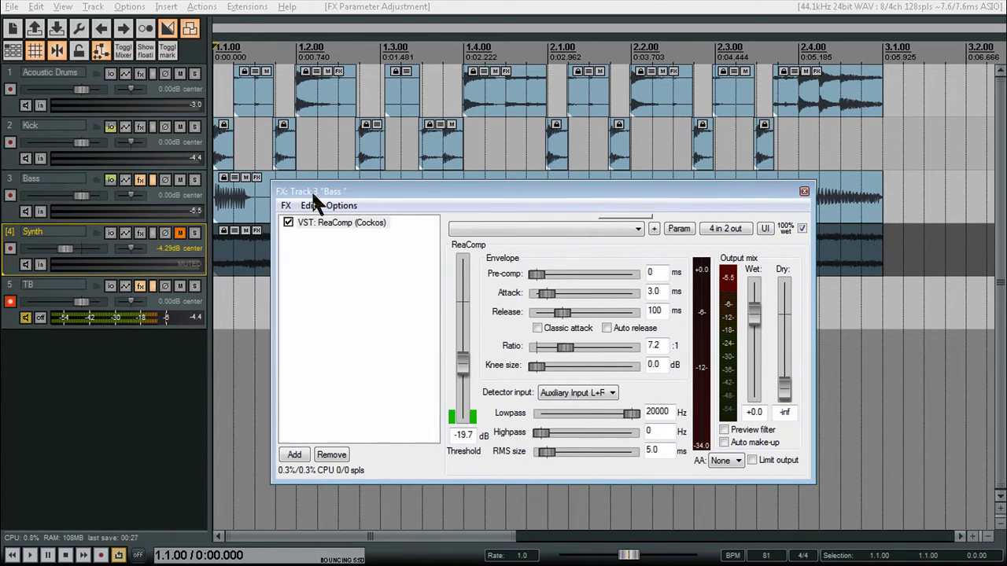
Add ReaGate after ReaComp on Bass, keyed from Auxiliary Input L+R
{"action": "right_click", "coordinate": [317, 275]}
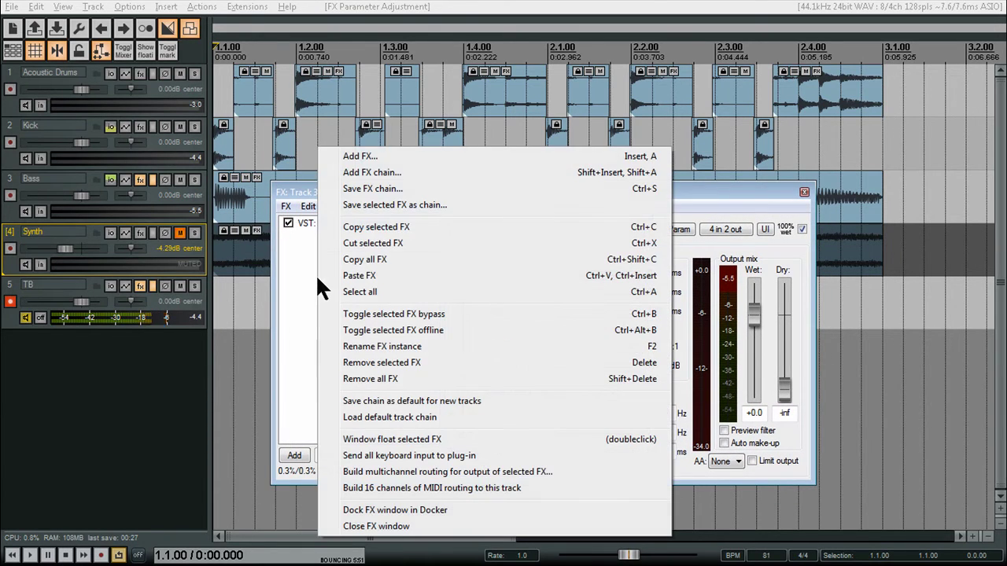
{"action": "left_click", "coordinate": [378, 155]}
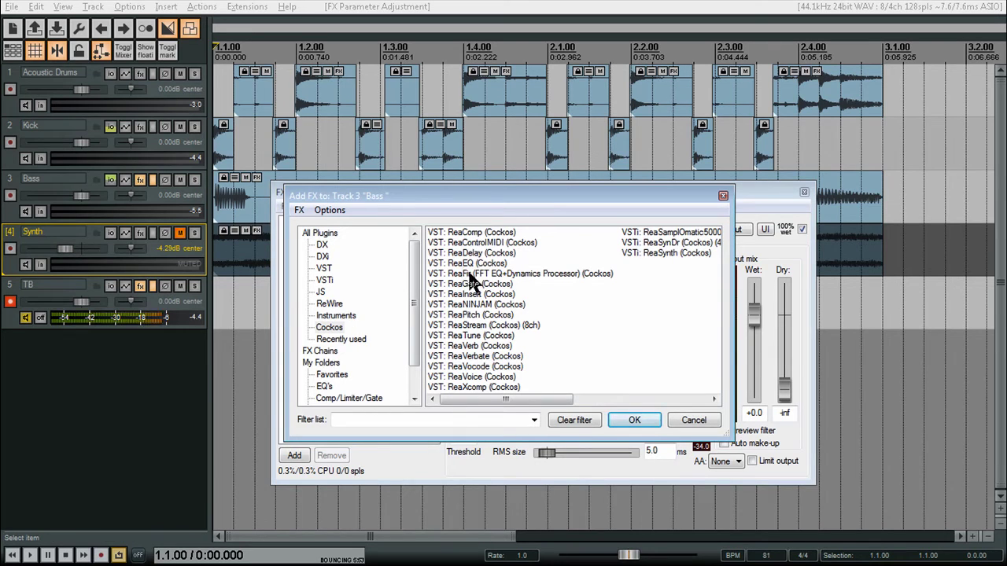
{"action": "left_click", "coordinate": [634, 418]}
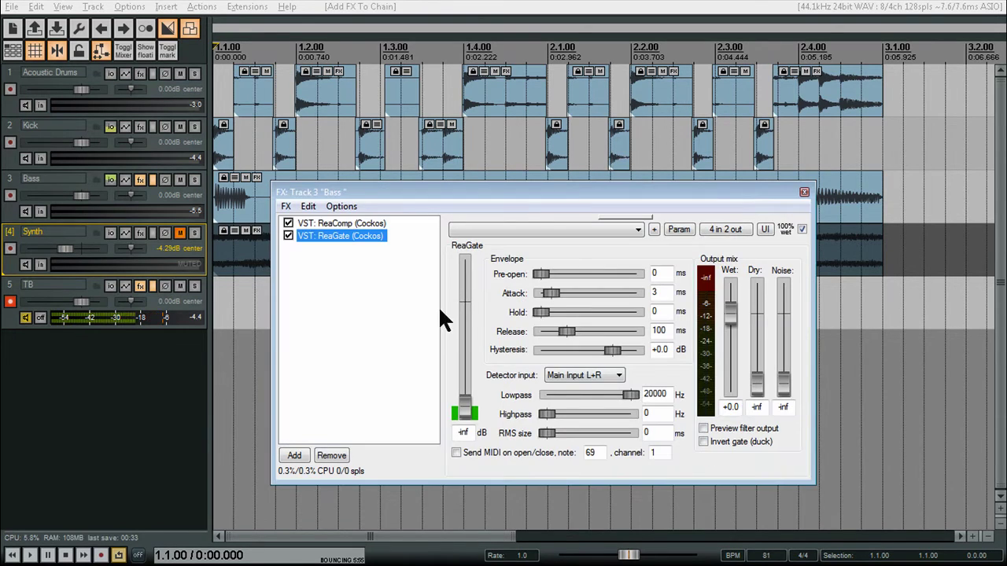
{"action": "left_click", "coordinate": [586, 376]}
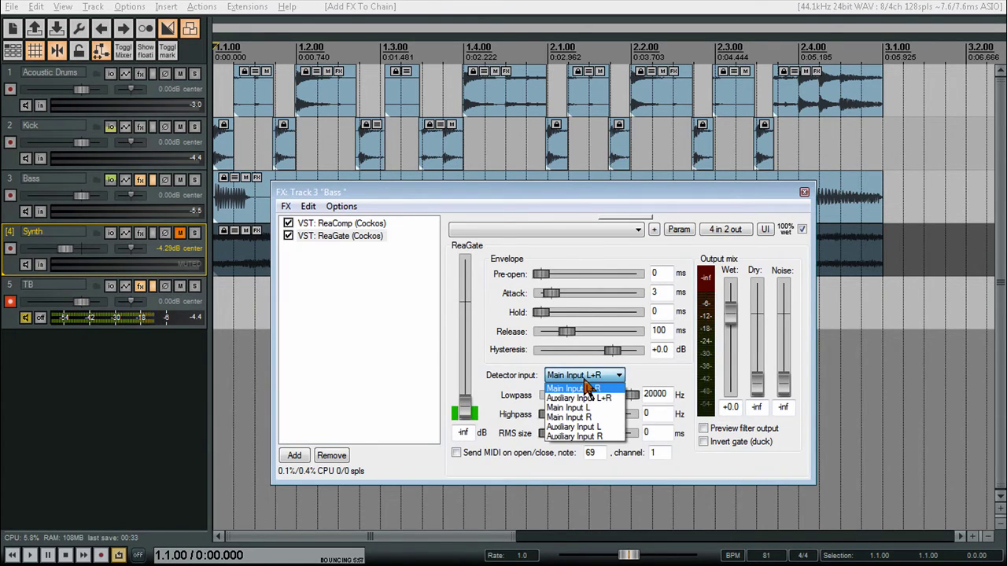
{"action": "left_click", "coordinate": [578, 398]}
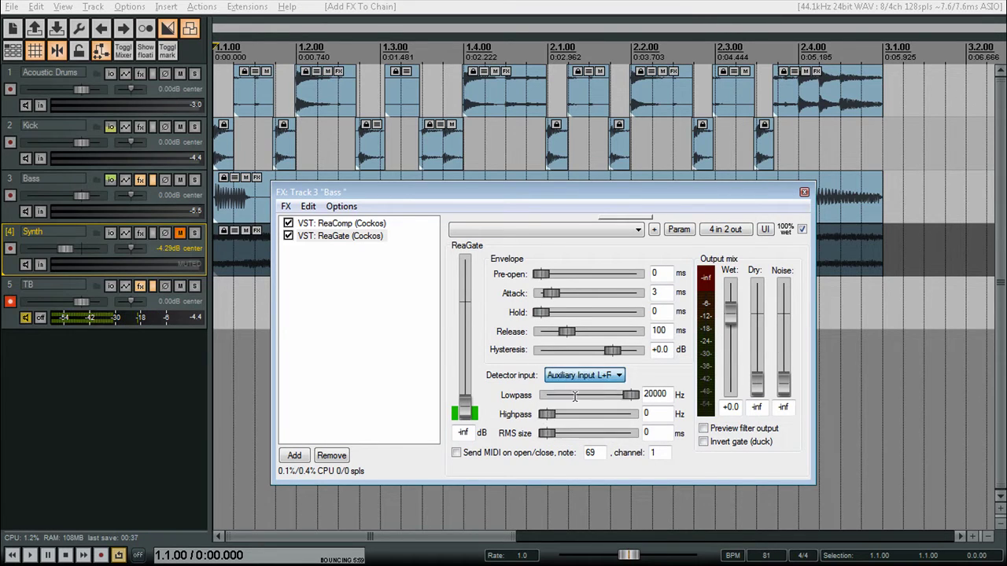
While playing, set the ReaGate threshold to -18.7 dB and hold to 55 ms
{"action": "left_click_drag", "start_coordinate": [465, 403], "coordinate": [466, 398]}
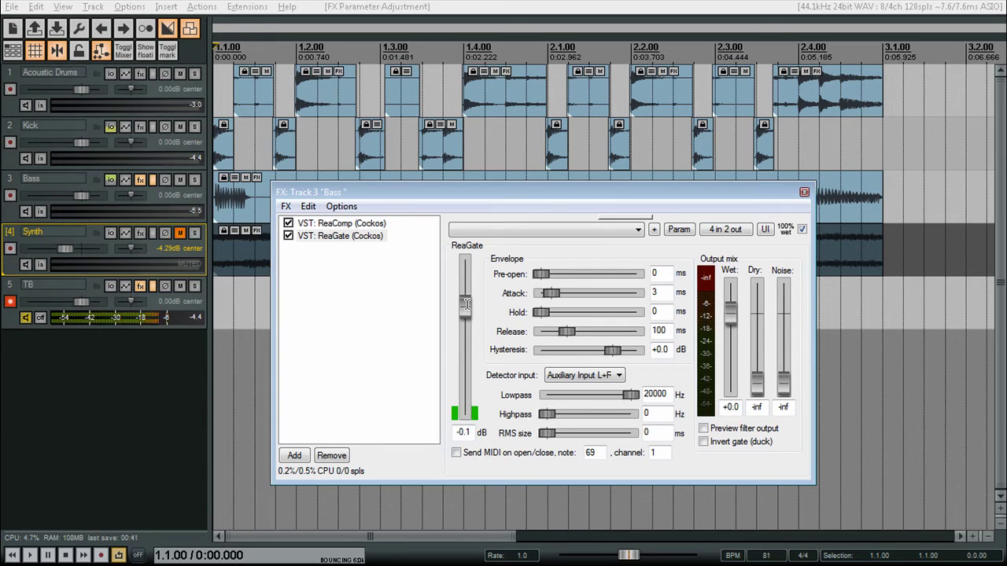
{"action": "key", "text": "space"}
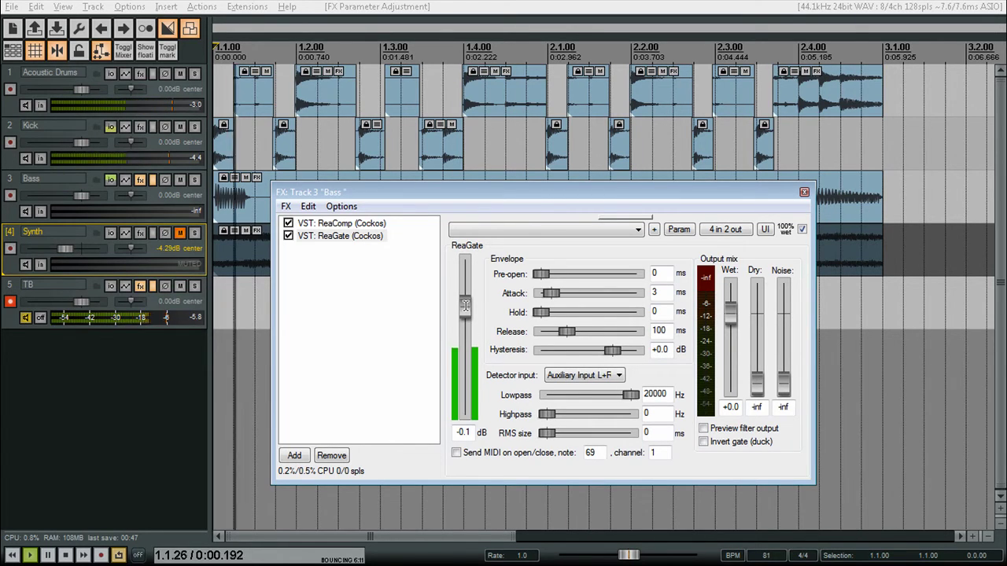
{"action": "left_click_drag", "start_coordinate": [465, 306], "coordinate": [467, 358]}
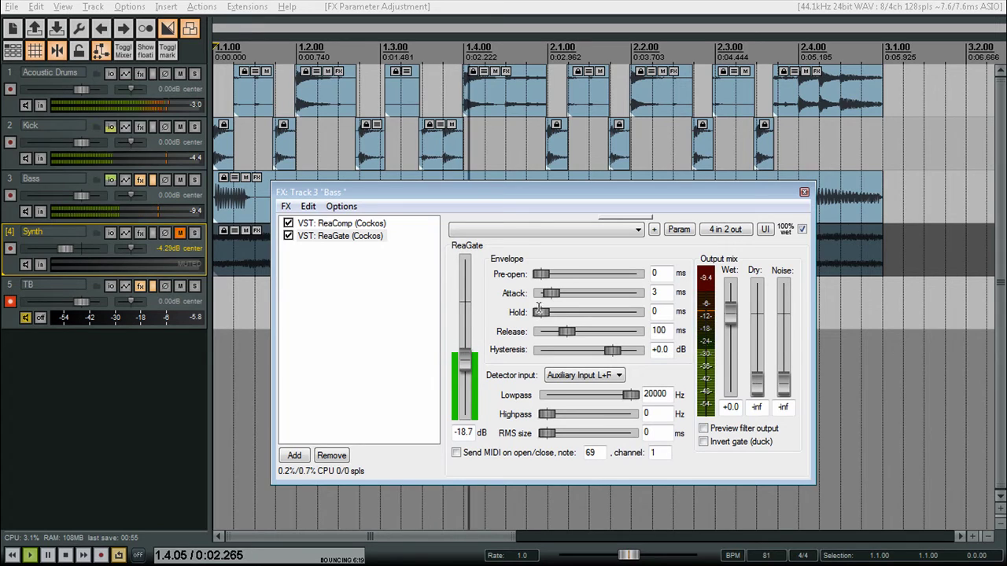
{"action": "left_click_drag", "start_coordinate": [541, 313], "coordinate": [568, 316]}
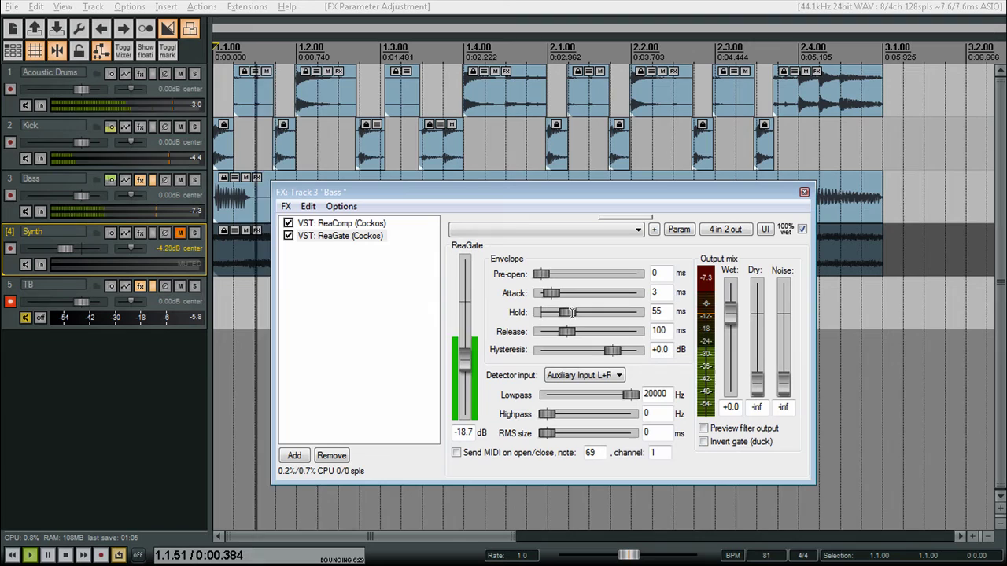
{"action": "key", "text": "space"}
Bypass the Bass ReaGate, then send Acoustic Drums post-fader to Synth on new channels 3/4
{"action": "left_click", "coordinate": [288, 236]}
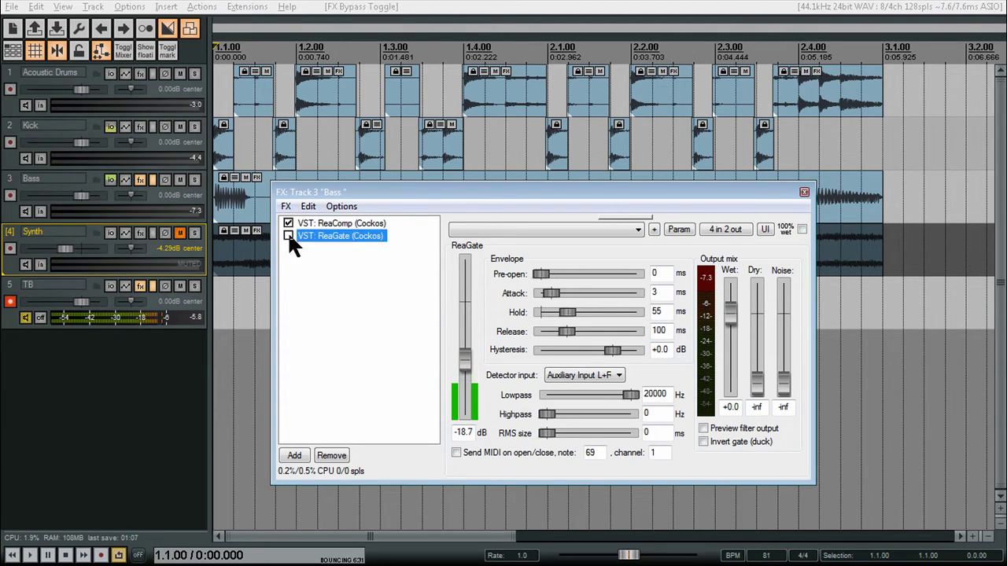
{"action": "left_click", "coordinate": [803, 191]}
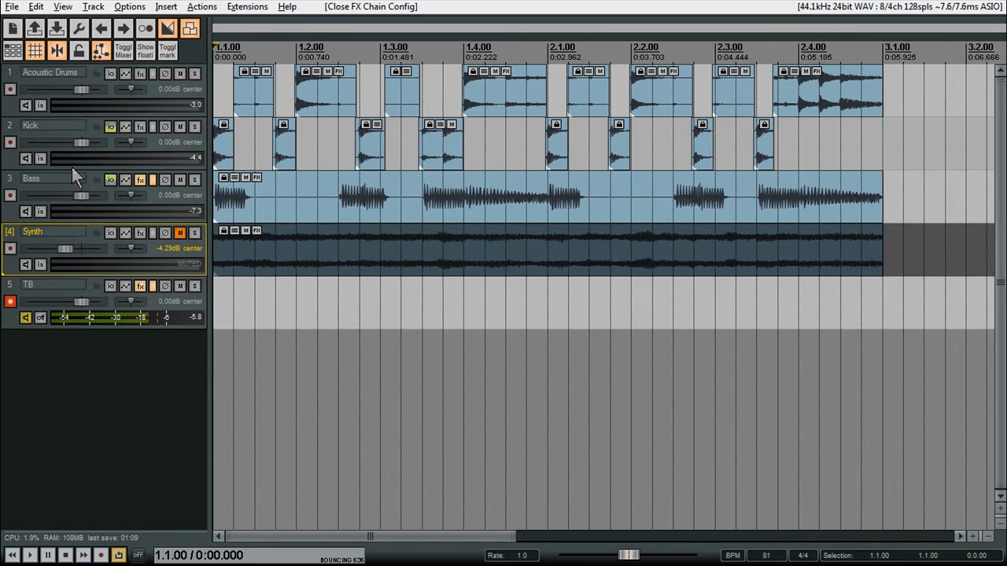
{"action": "left_click", "coordinate": [187, 92]}
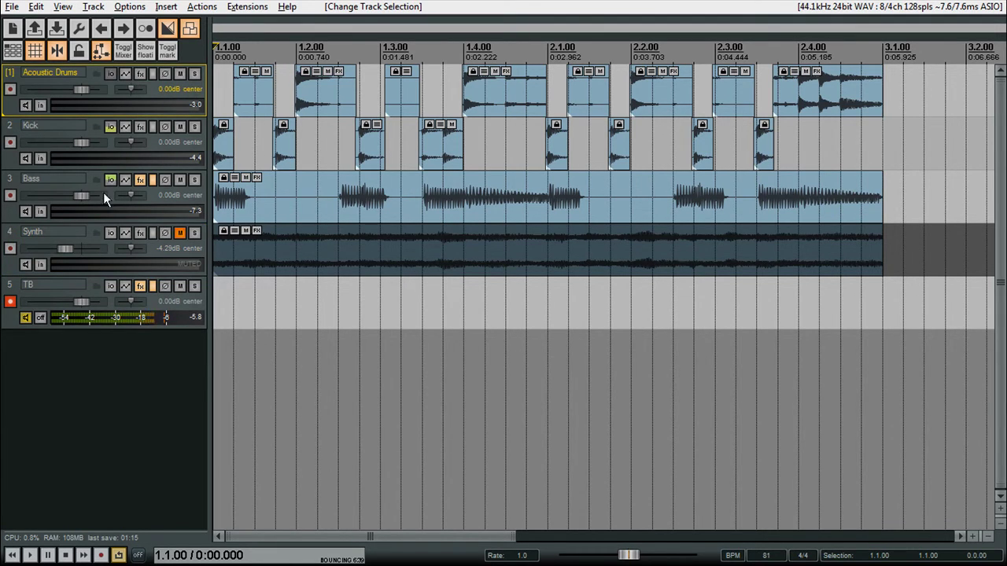
{"action": "left_click_drag", "start_coordinate": [151, 234], "coordinate": [156, 245]}
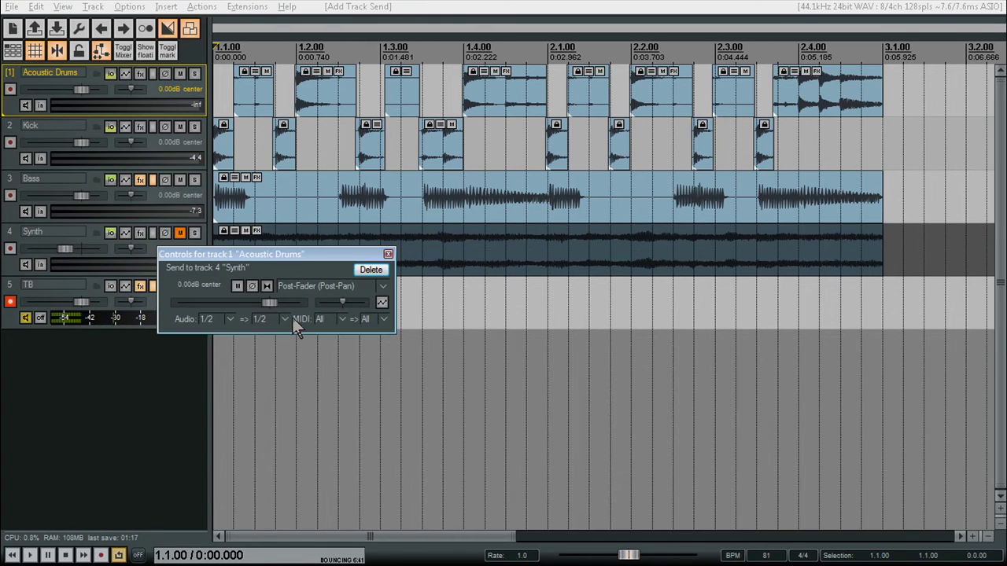
{"action": "left_click", "coordinate": [288, 320]}
{"action": "mouse_move", "coordinate": [433, 383]}
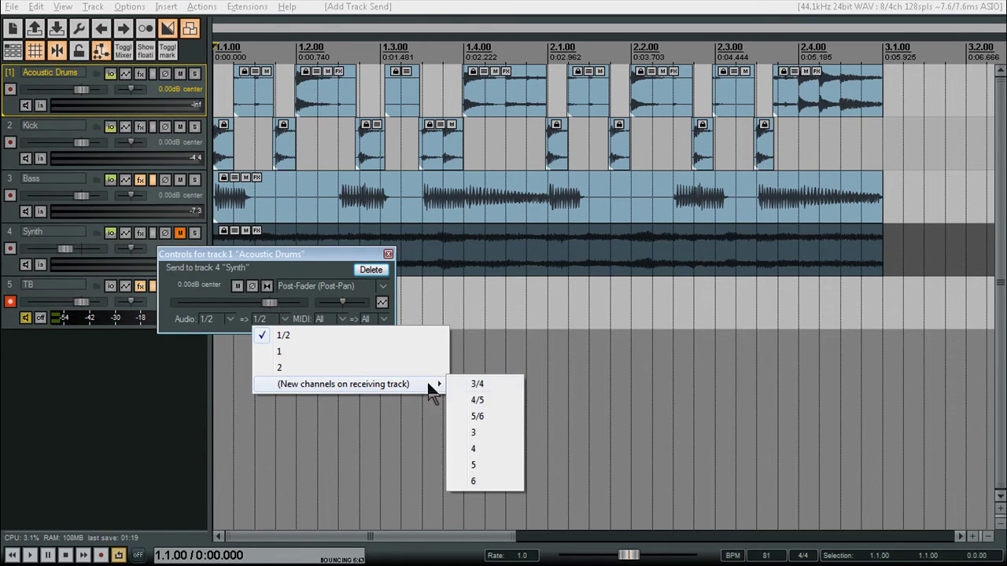
{"action": "left_click", "coordinate": [472, 383]}
{"action": "left_click", "coordinate": [388, 255]}
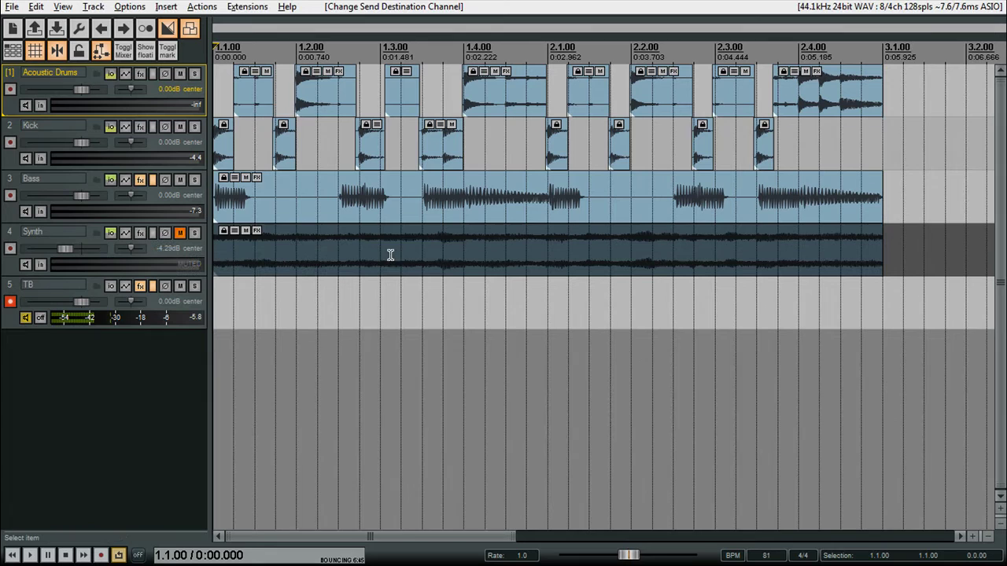
Add ReaGate to Synth, key its detector from Auxiliary Input L+R, and start playback
{"action": "left_click", "coordinate": [139, 234]}
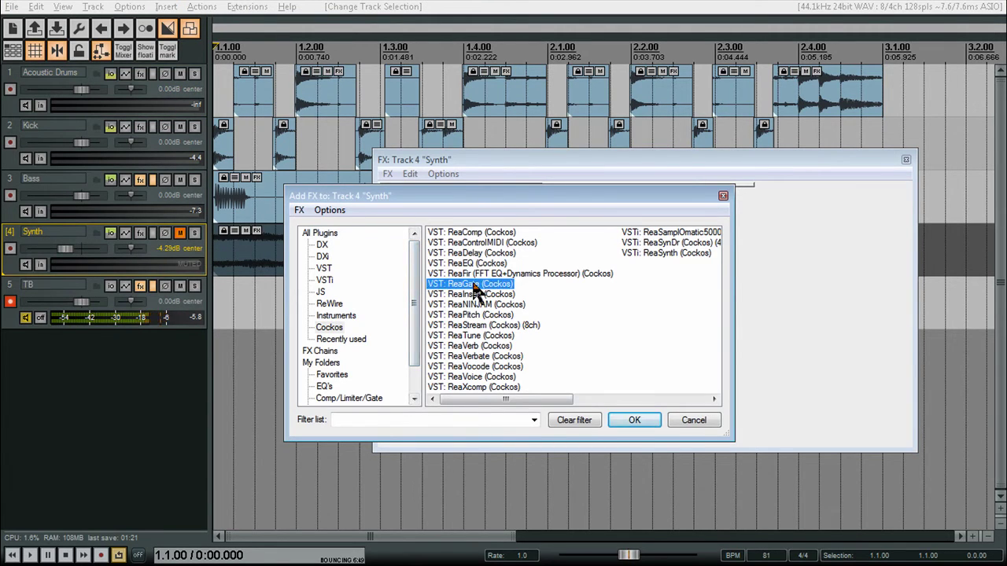
{"action": "left_click", "coordinate": [636, 419]}
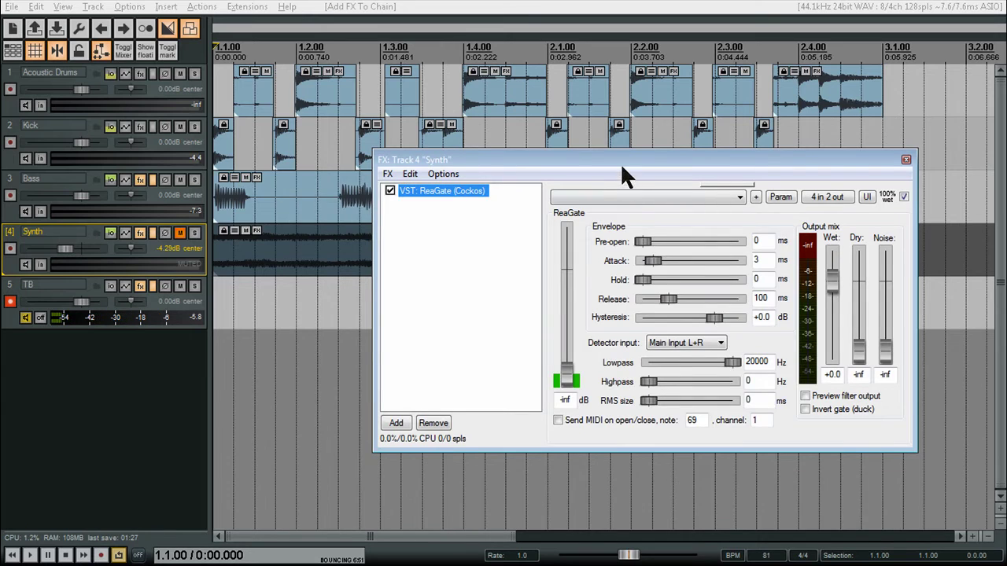
{"action": "left_click_drag", "start_coordinate": [621, 167], "coordinate": [440, 148]}
{"action": "left_click", "coordinate": [507, 325]}
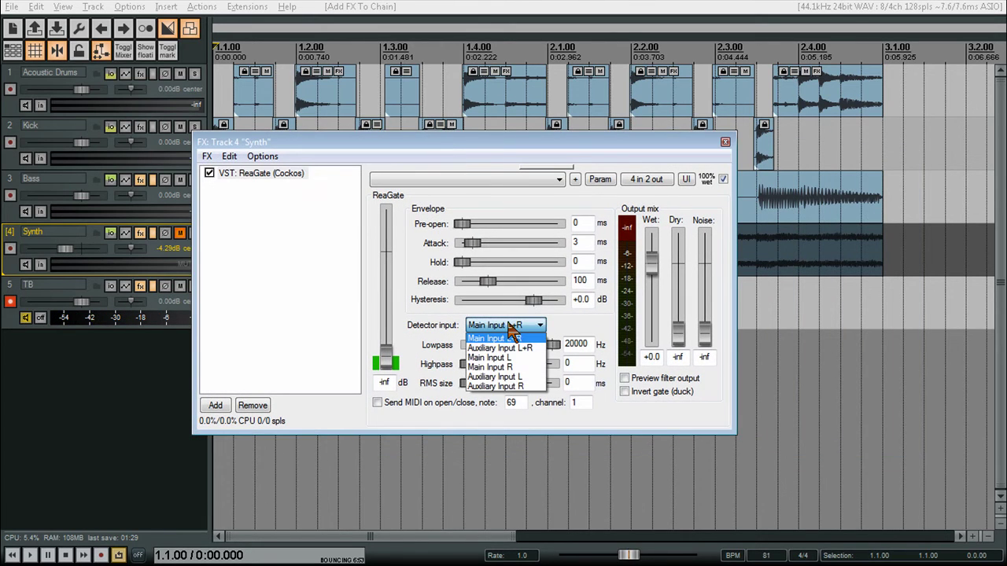
{"action": "left_click", "coordinate": [487, 348]}
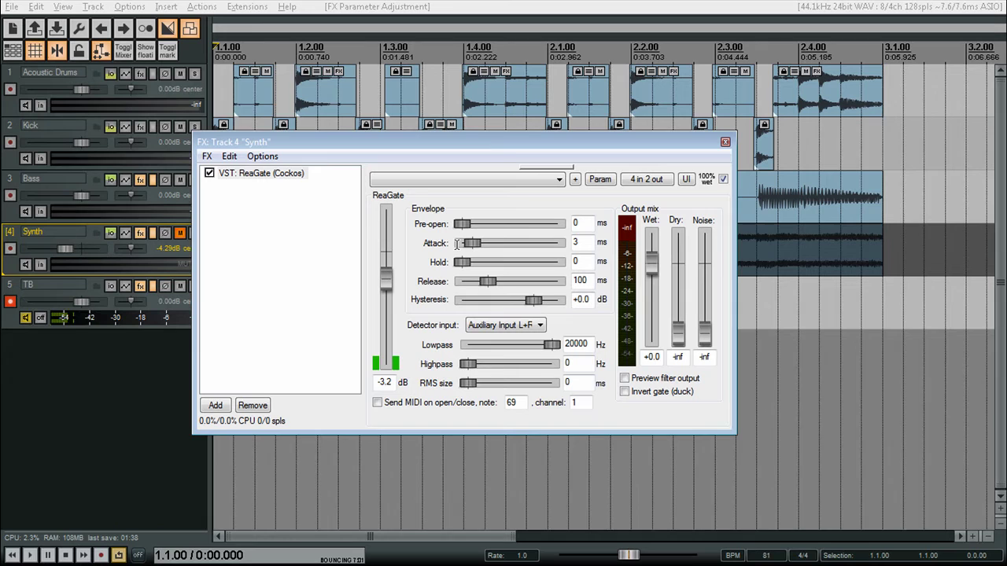
{"action": "key", "text": "space"}
Unmute Synth and tune its ReaGate to a -27.2 dB threshold with 46 ms hold
{"action": "left_click", "coordinate": [179, 233]}
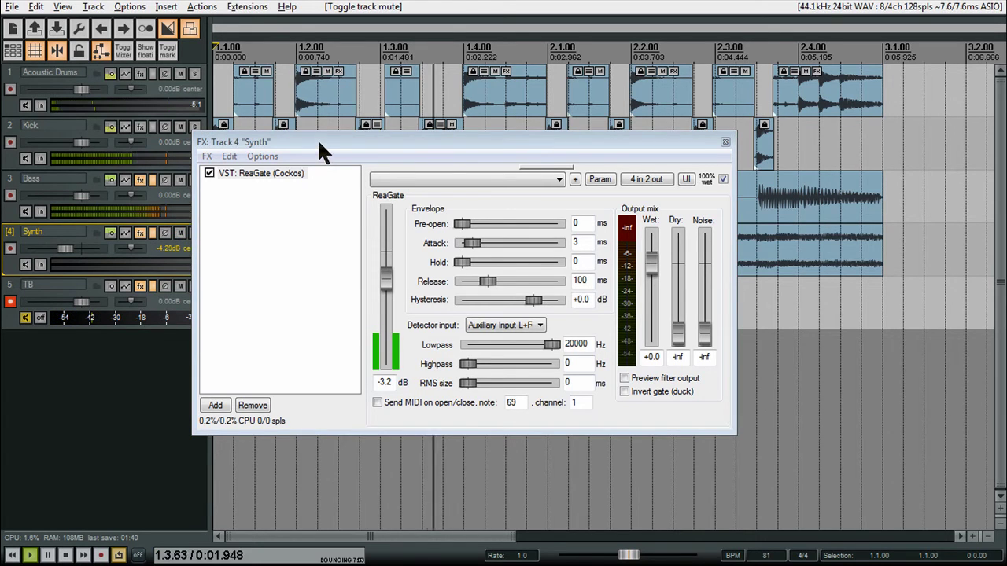
{"action": "left_click_drag", "start_coordinate": [317, 138], "coordinate": [404, 132]}
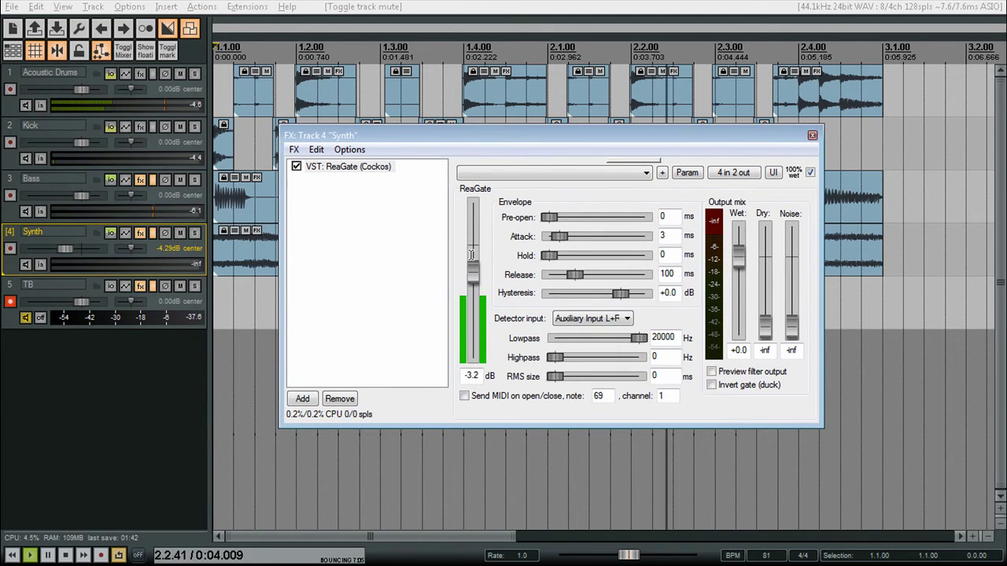
{"action": "left_click_drag", "start_coordinate": [471, 255], "coordinate": [474, 288]}
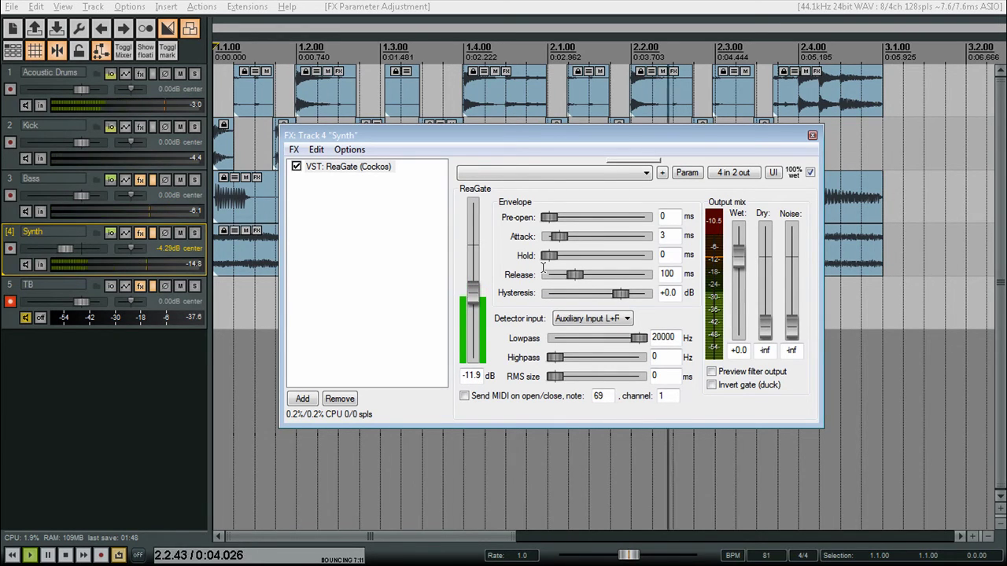
{"action": "left_click_drag", "start_coordinate": [550, 255], "coordinate": [589, 263]}
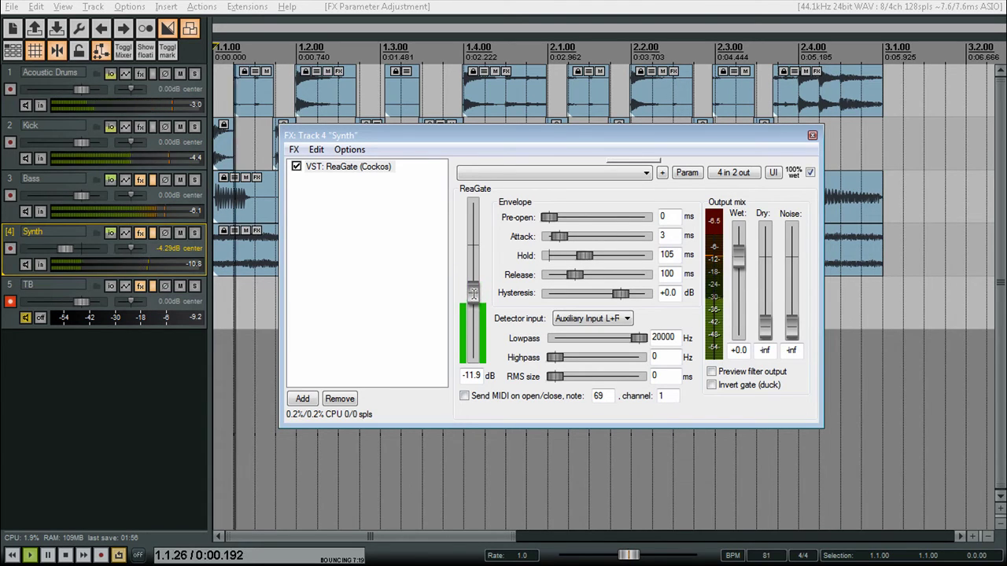
{"action": "left_click_drag", "start_coordinate": [474, 294], "coordinate": [474, 300]}
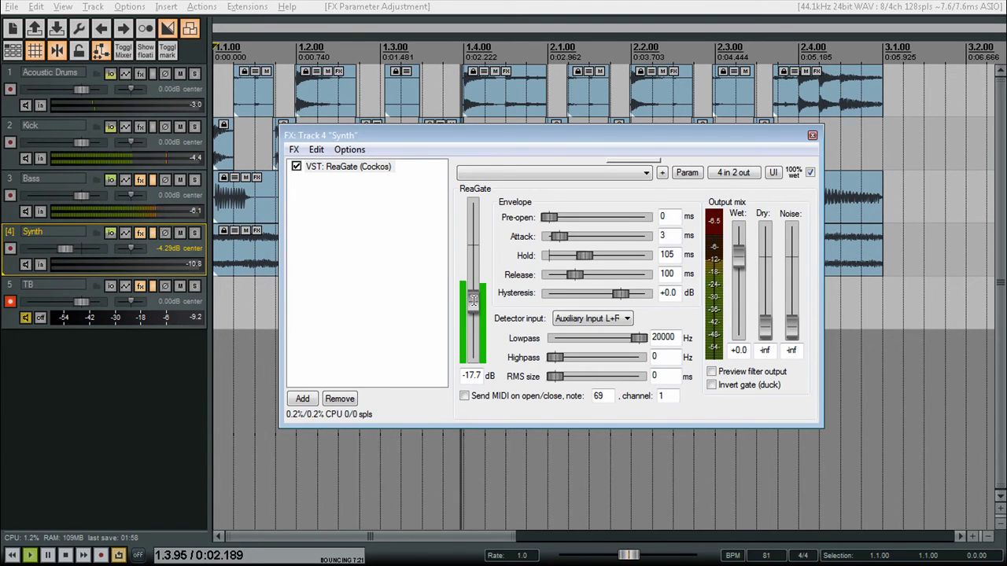
{"action": "left_click_drag", "start_coordinate": [474, 301], "coordinate": [474, 309]}
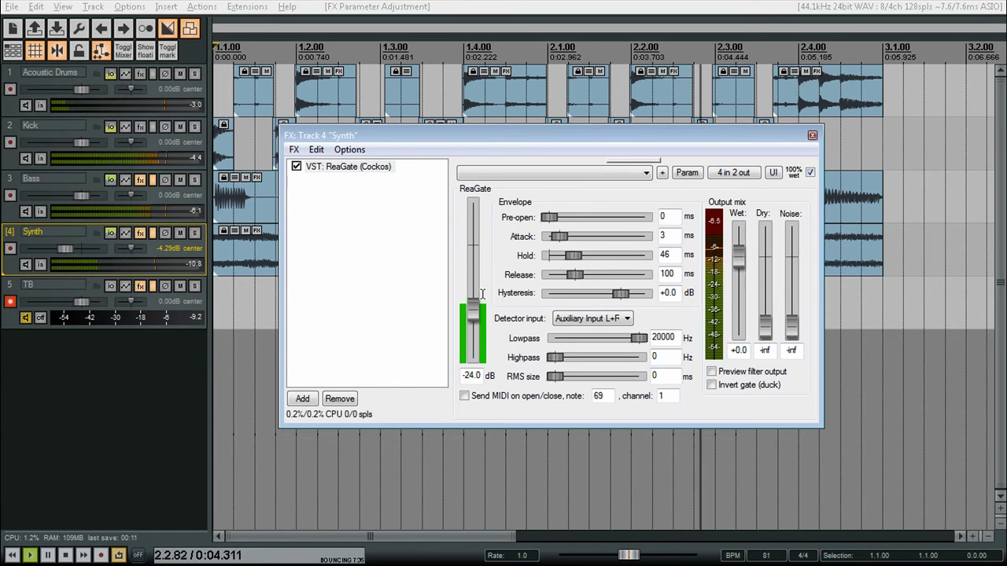
{"action": "left_click_drag", "start_coordinate": [473, 304], "coordinate": [473, 307]}
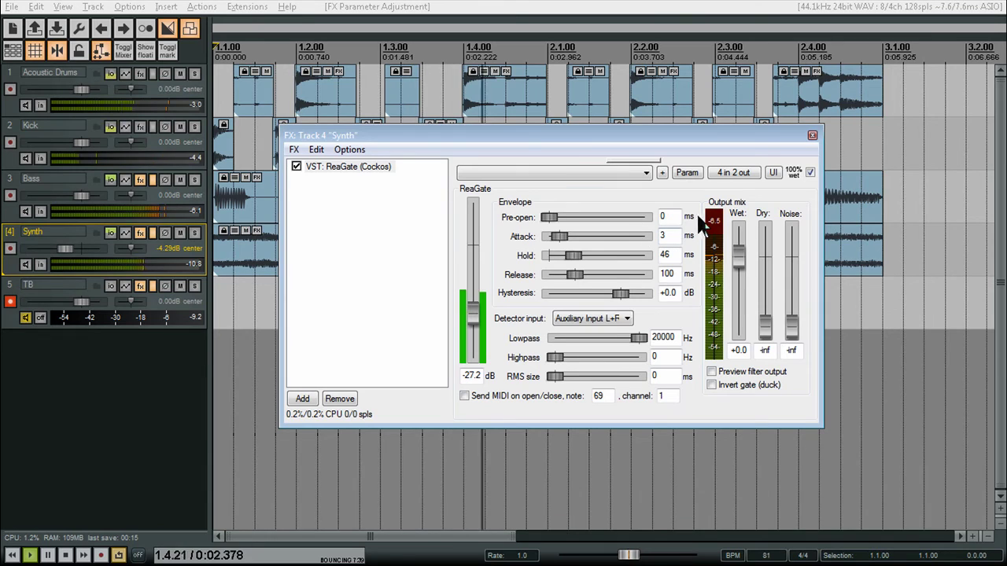
Close the Synth effects window, deselect all tracks, and play the mix back to 1.1.00
{"action": "left_click", "coordinate": [813, 136]}
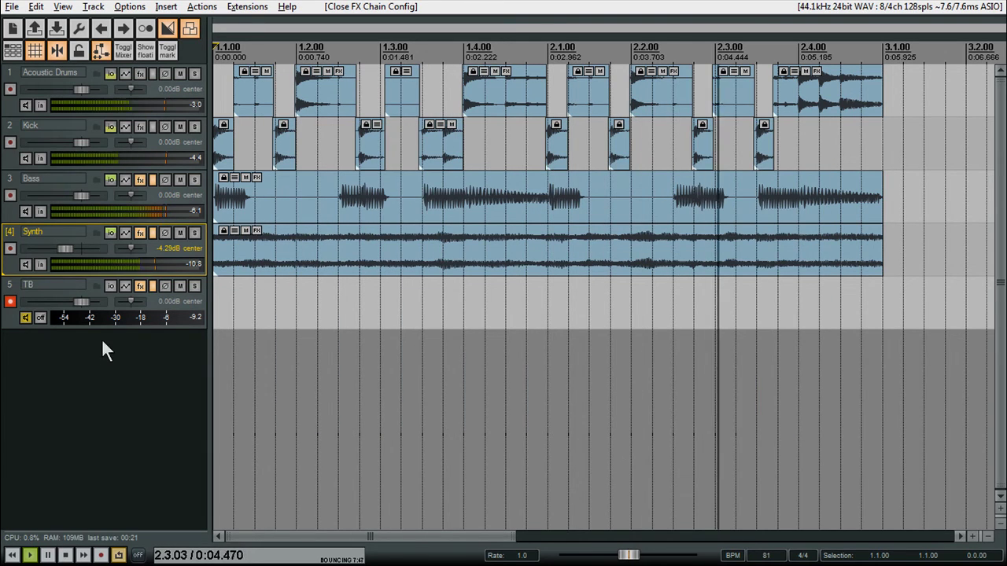
{"action": "left_click", "coordinate": [108, 376]}
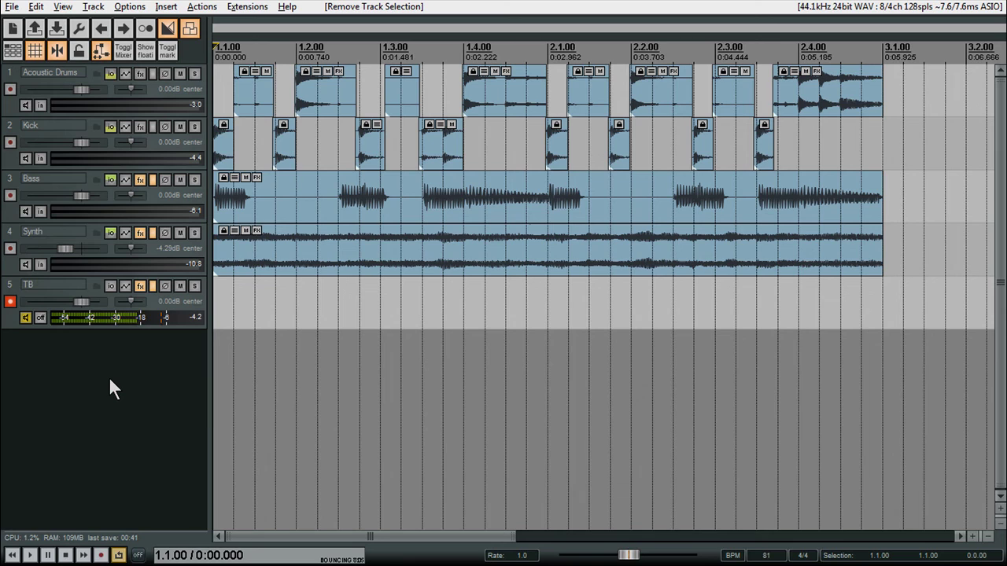
{"action": "key", "text": "space"}
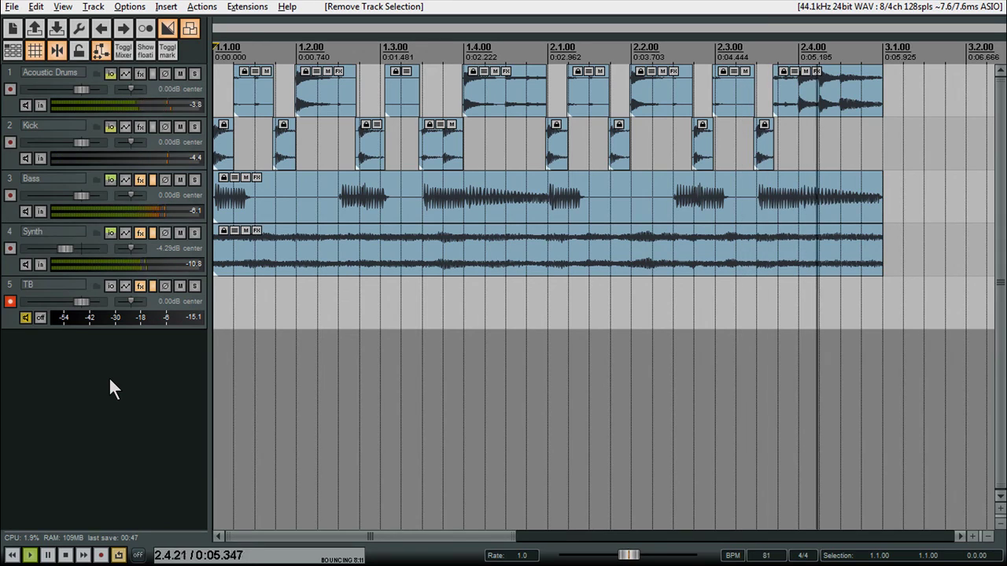
{"action": "key", "text": "space"}
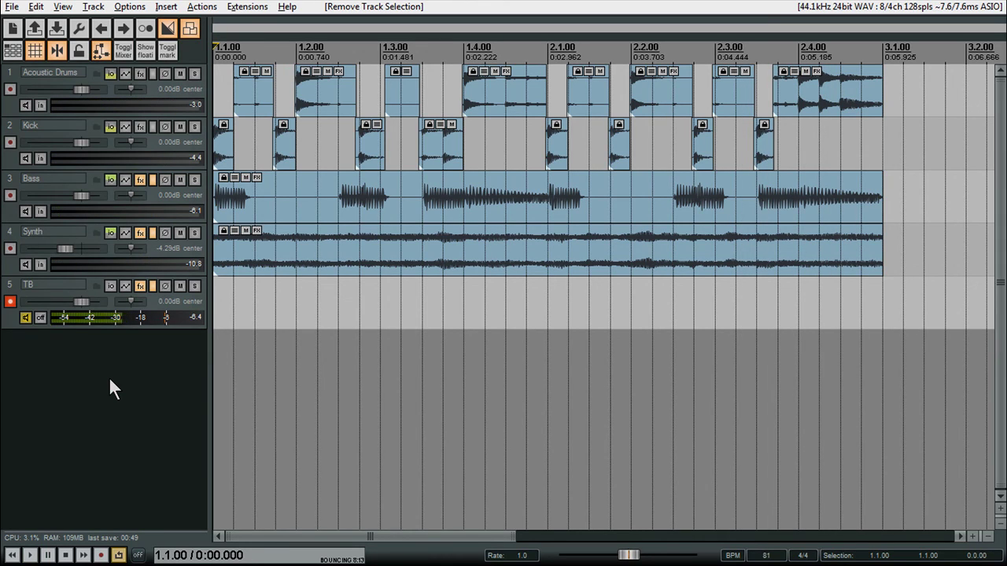